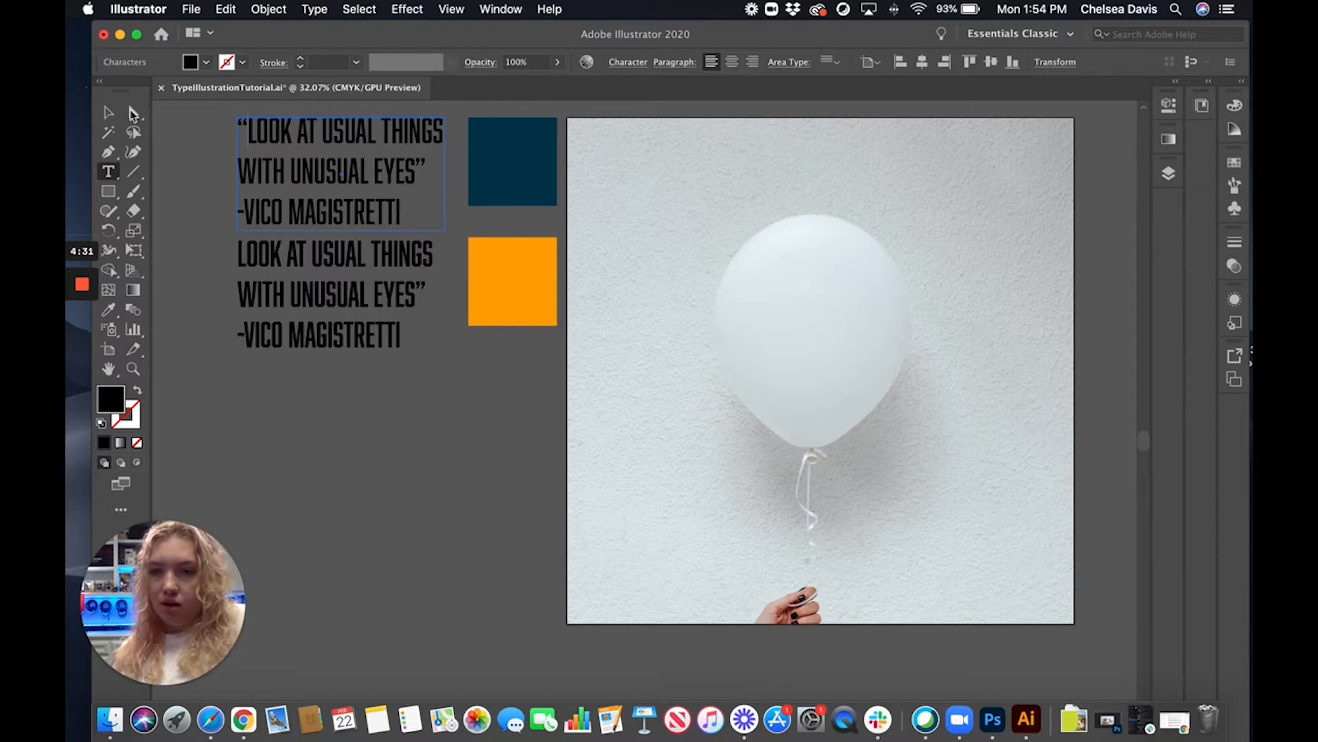
# Move the first copy of the quote onto the balloon and convert its text to outlines
pyautogui.click(421, 510)
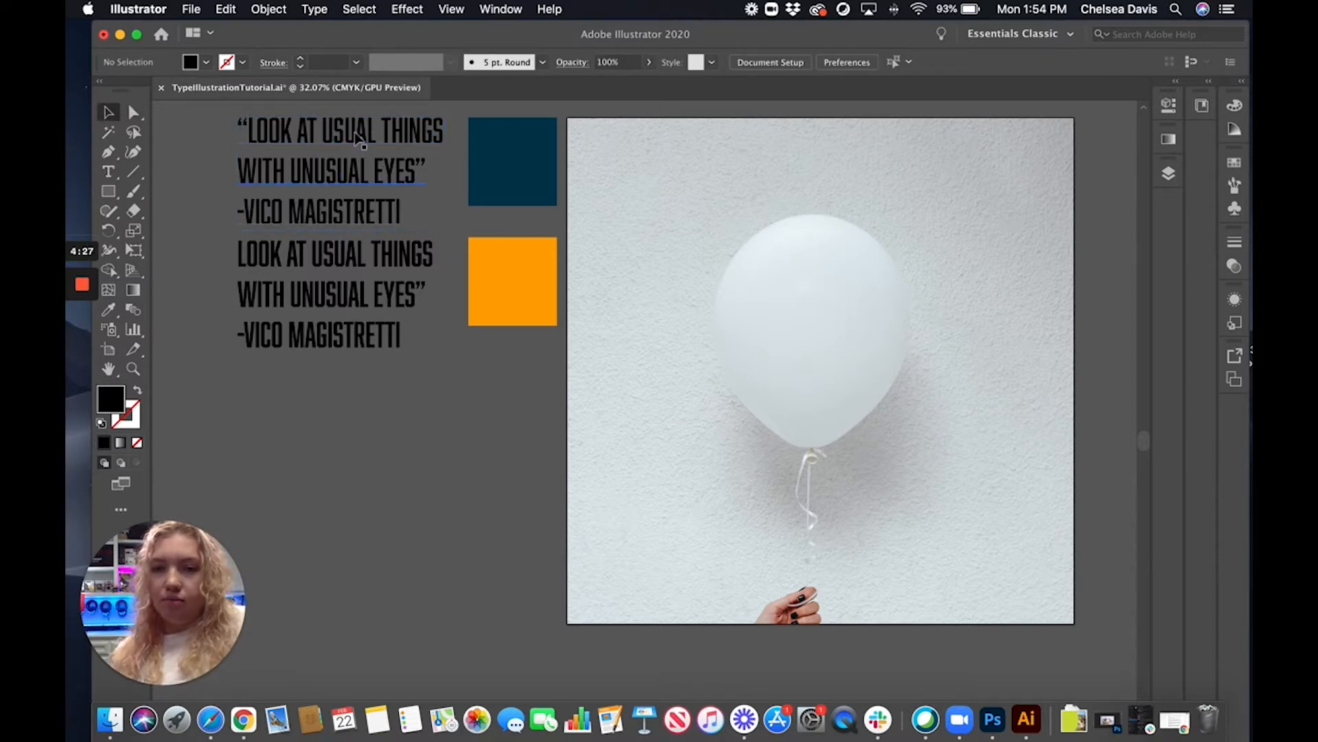
pyautogui.moveTo(357, 136); pyautogui.dragTo(863, 247)
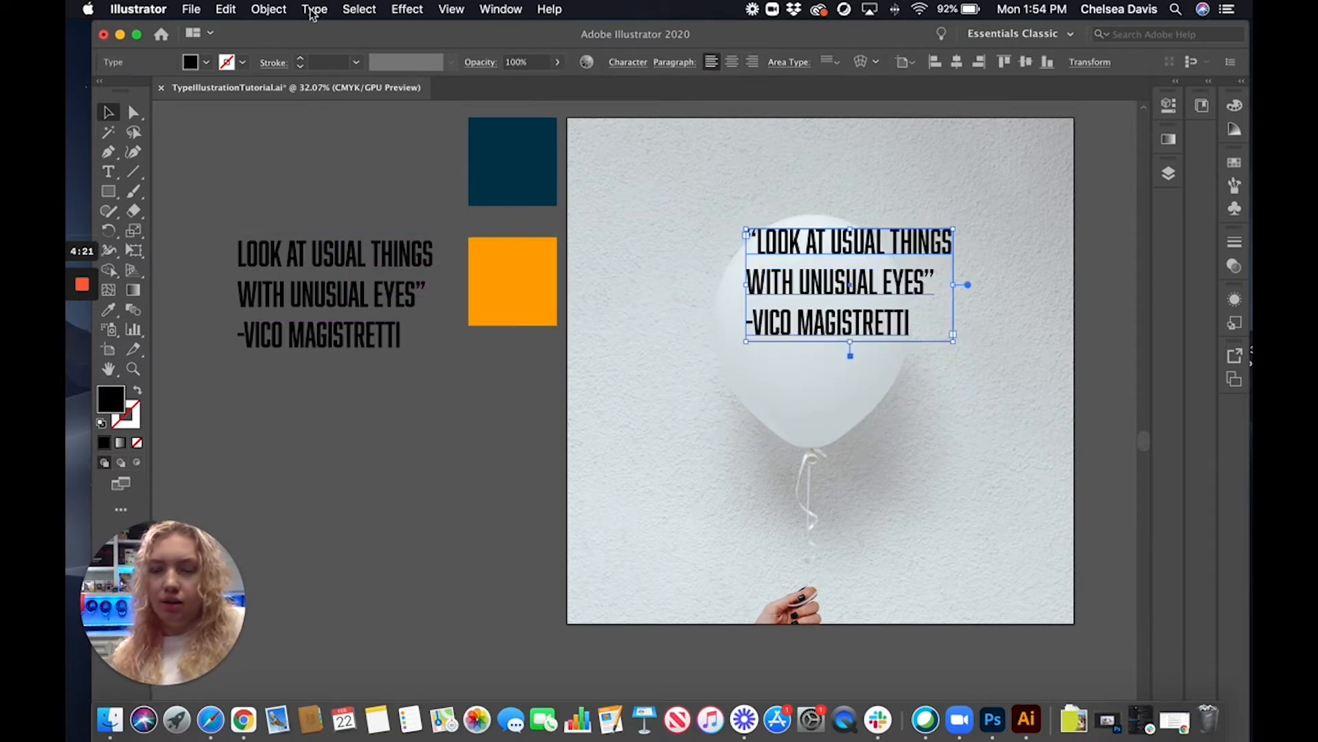
pyautogui.click(314, 10)
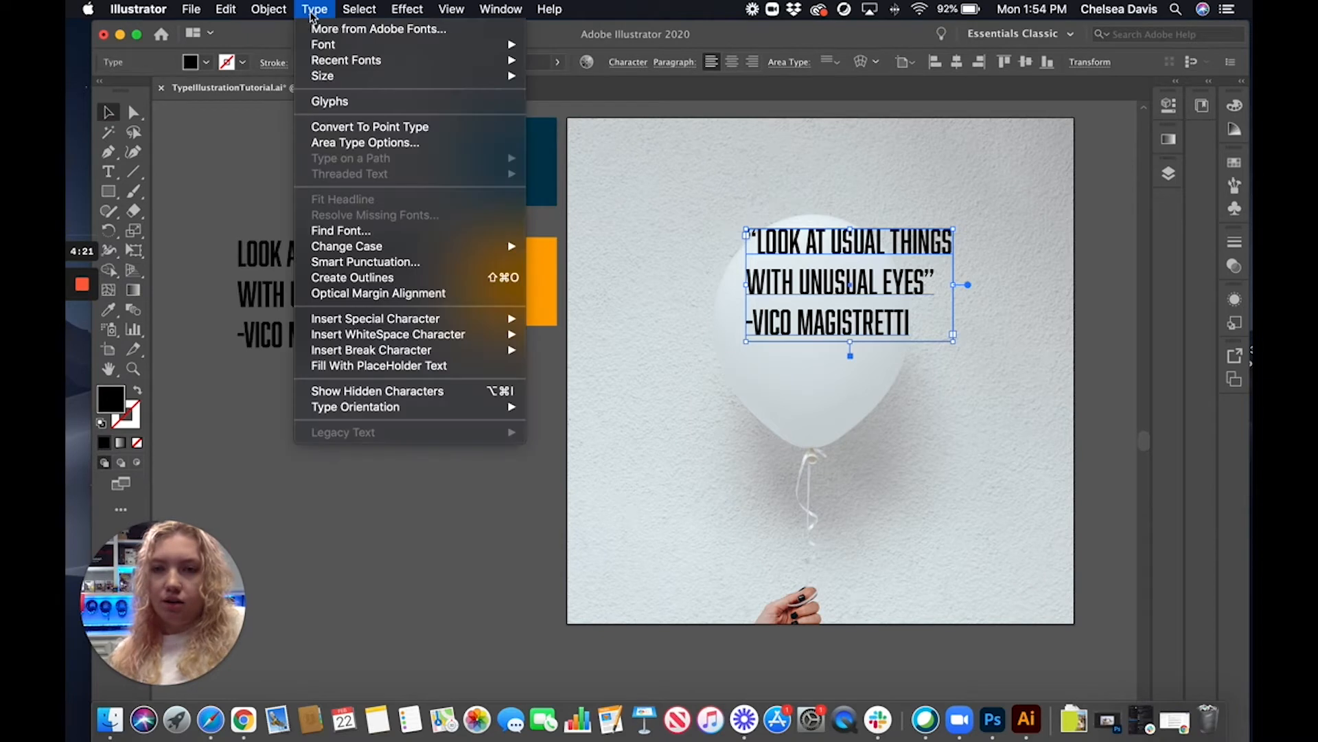
pyautogui.click(368, 278)
# Enlarge the outlined quote and shift it slightly to the right over the balloon
pyautogui.moveTo(848, 248); pyautogui.dragTo(852, 253)
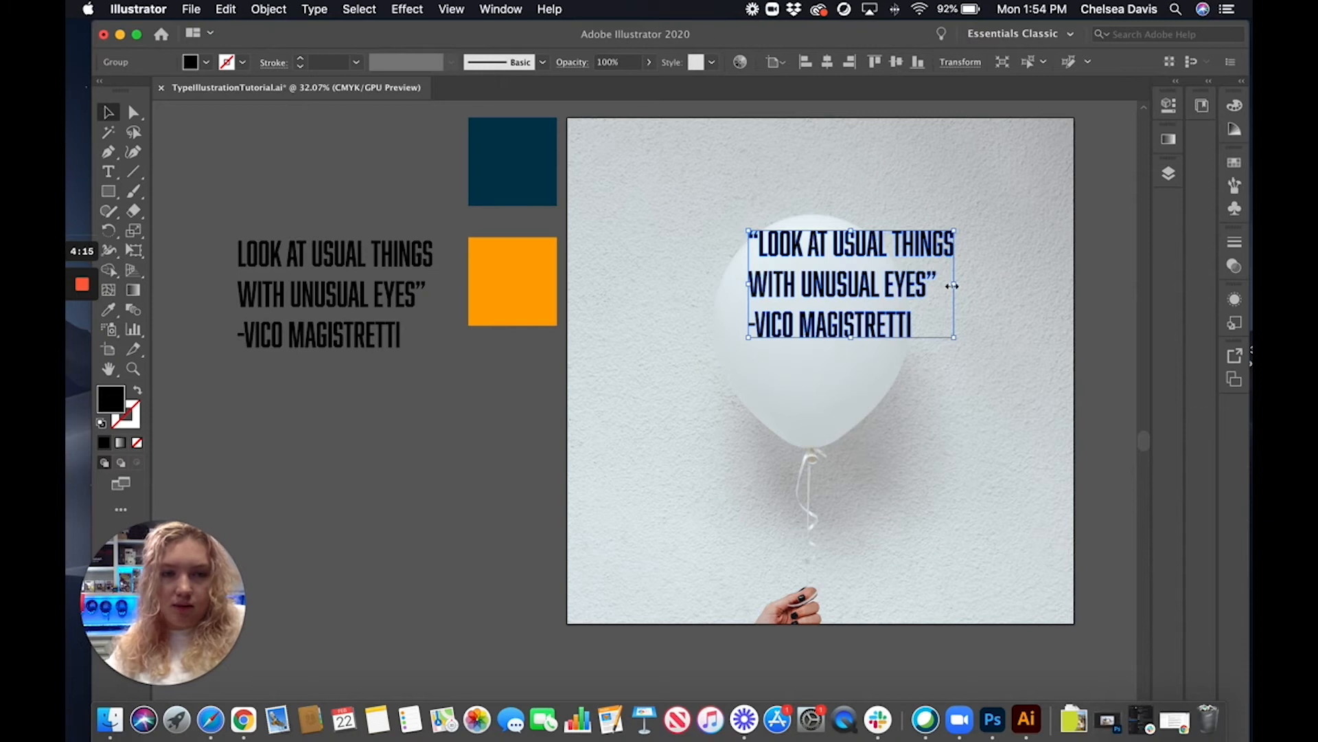
pyautogui.moveTo(851, 337); pyautogui.dragTo(851, 370)
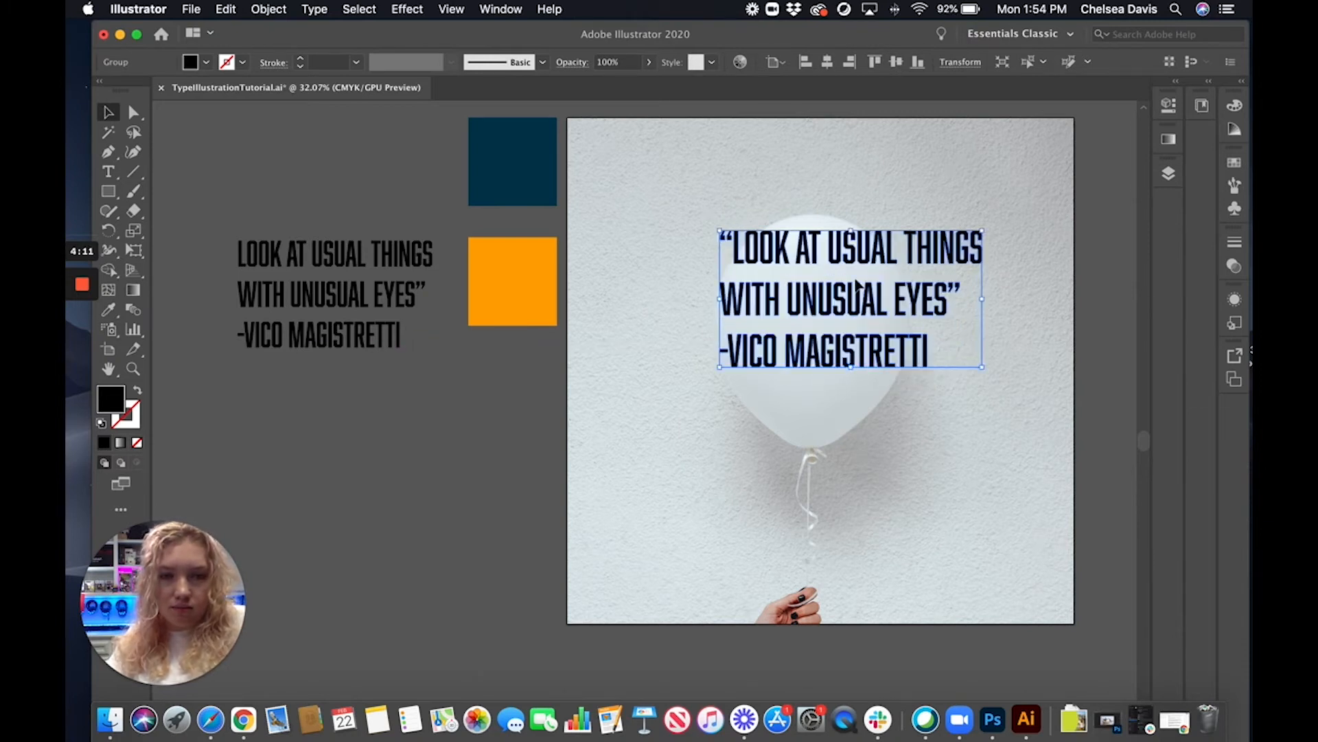
pyautogui.moveTo(865, 255); pyautogui.dragTo(881, 258)
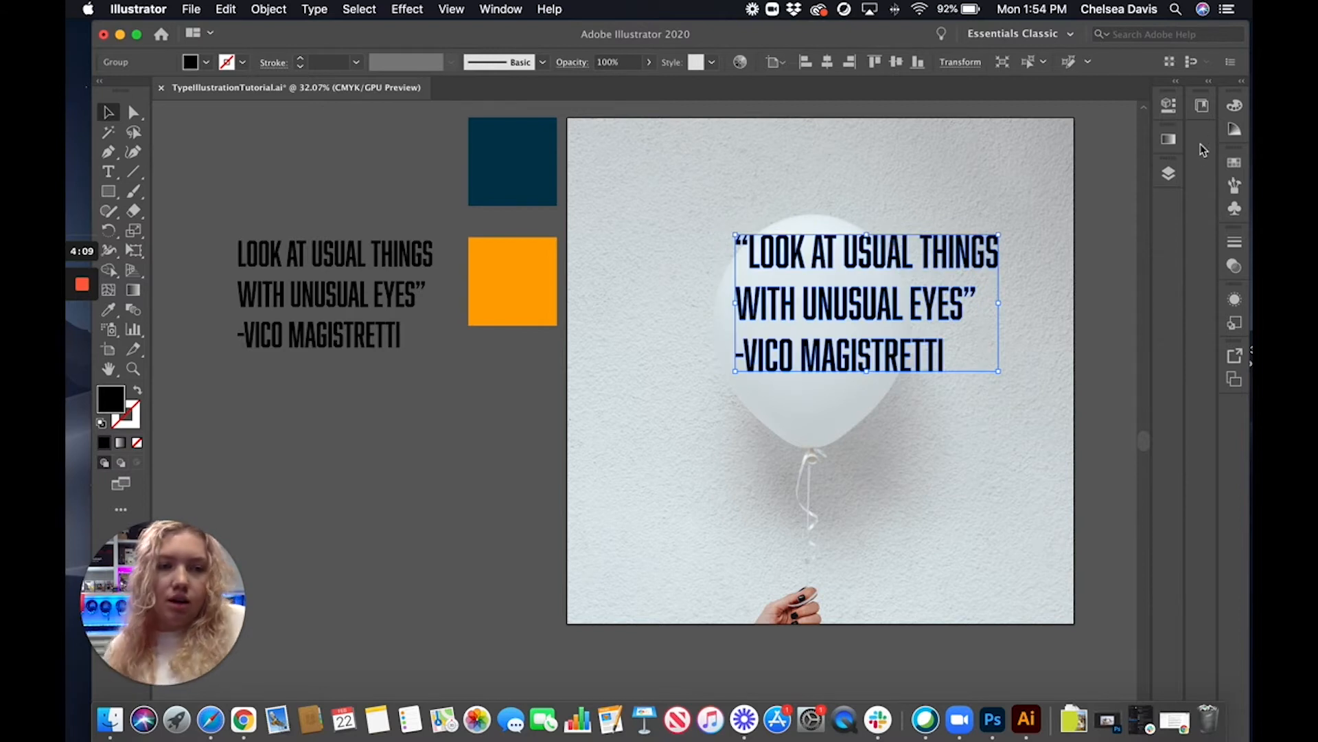
# Ungroup the outlined quote into separate letters
pyautogui.click(1168, 105)
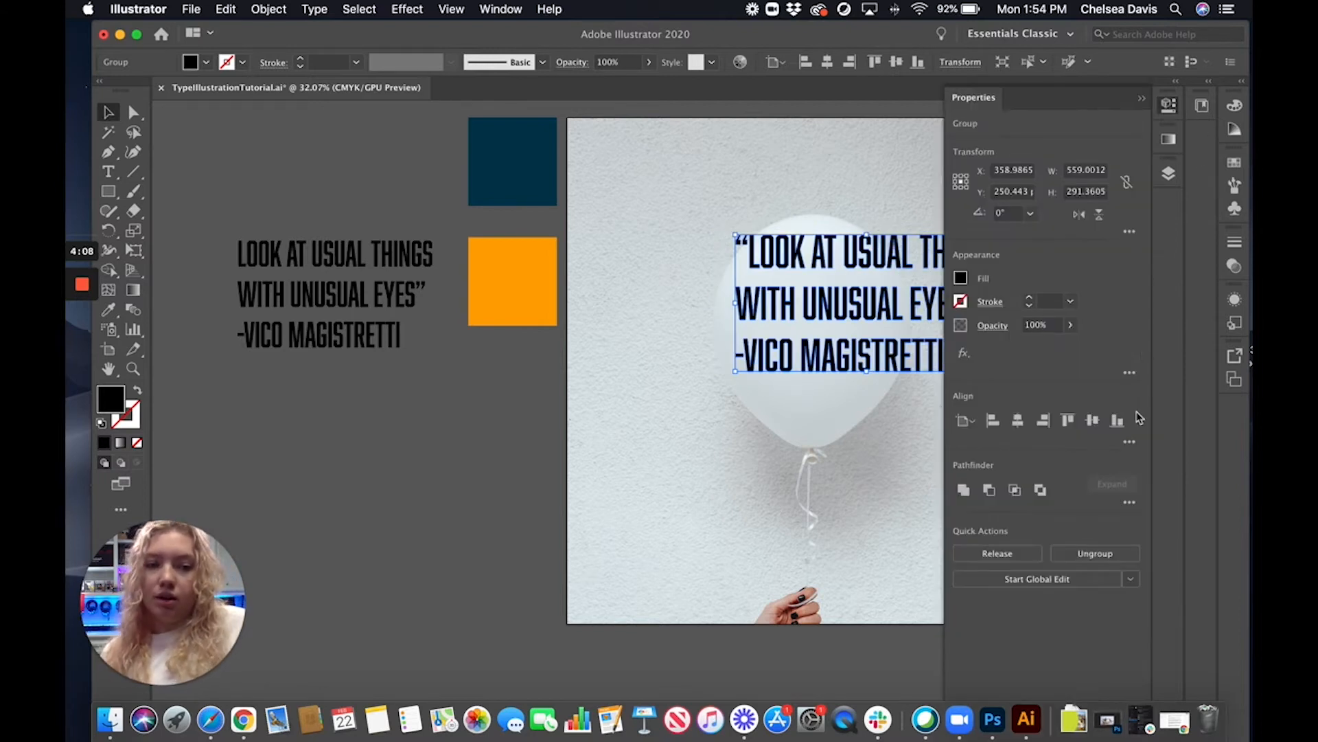
pyautogui.click(1081, 552)
pyautogui.click(1143, 103)
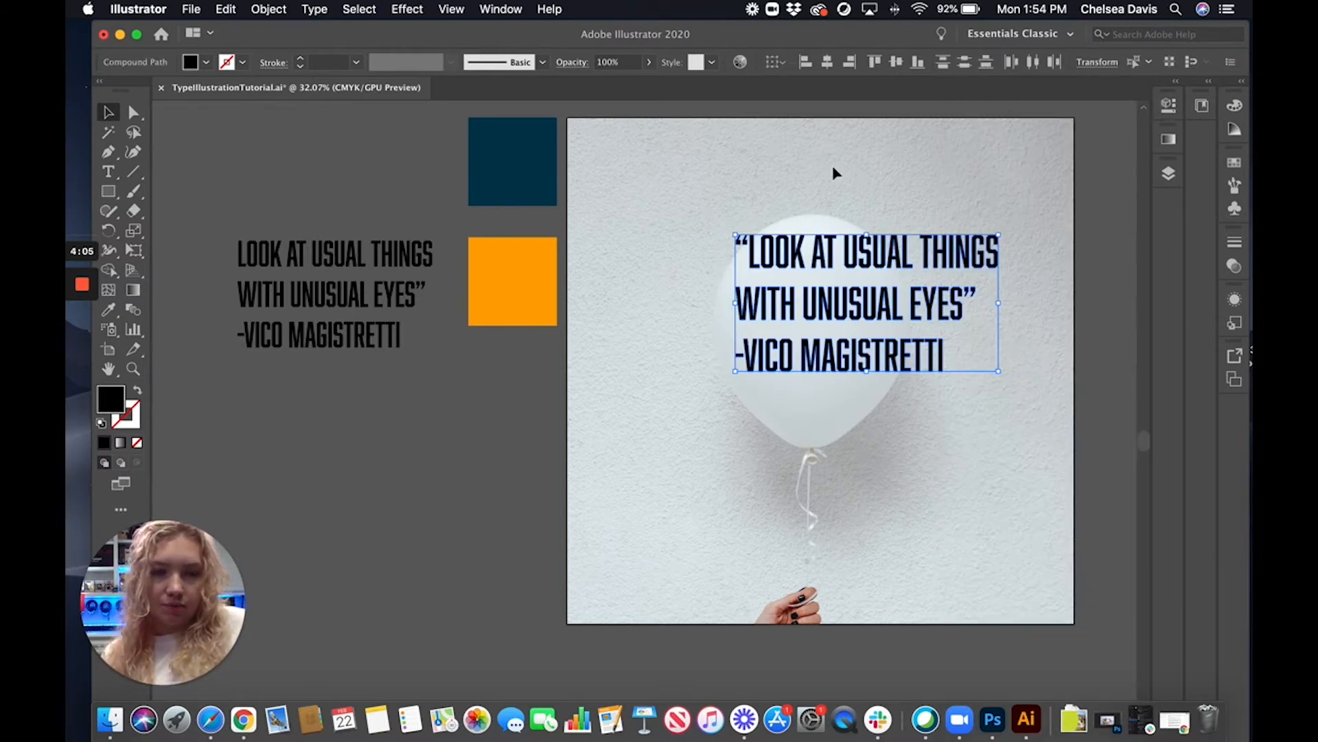
# Group the letters of LOOK into a single word object
pyautogui.click(769, 213)
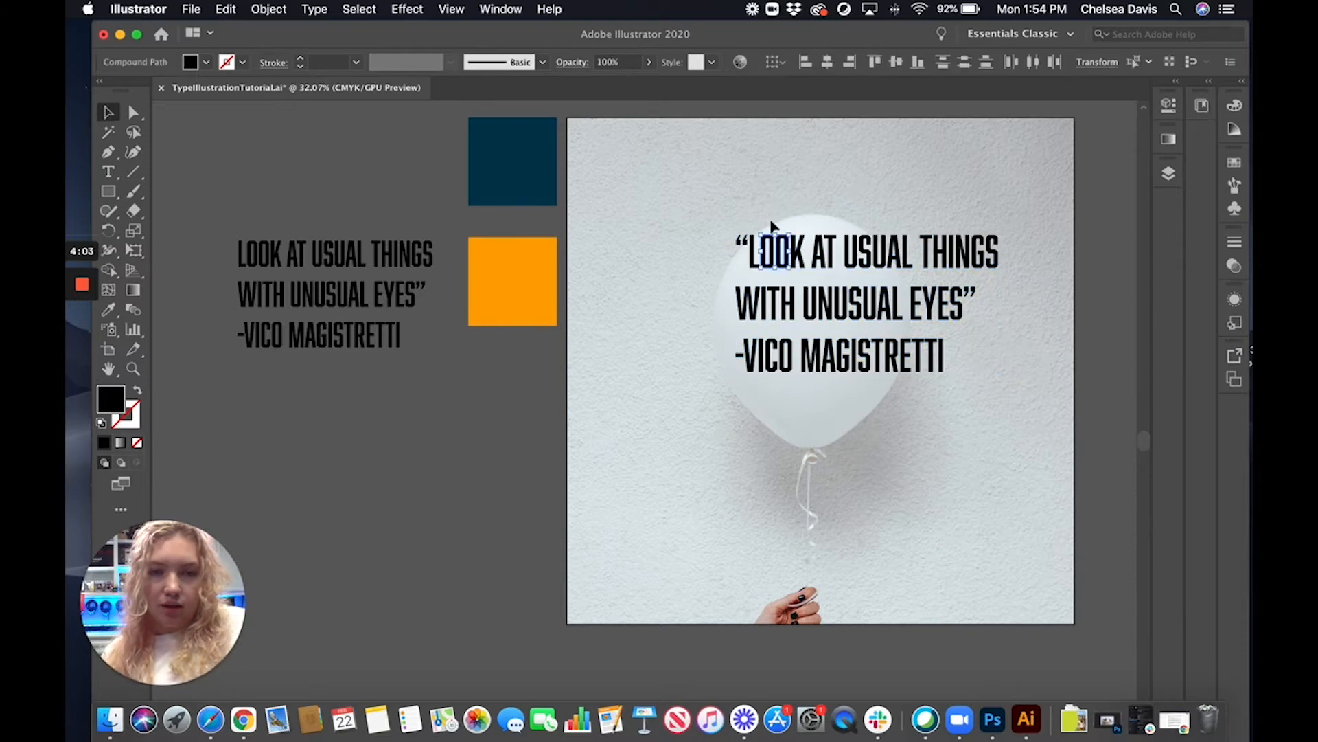
pyautogui.click(800, 251)
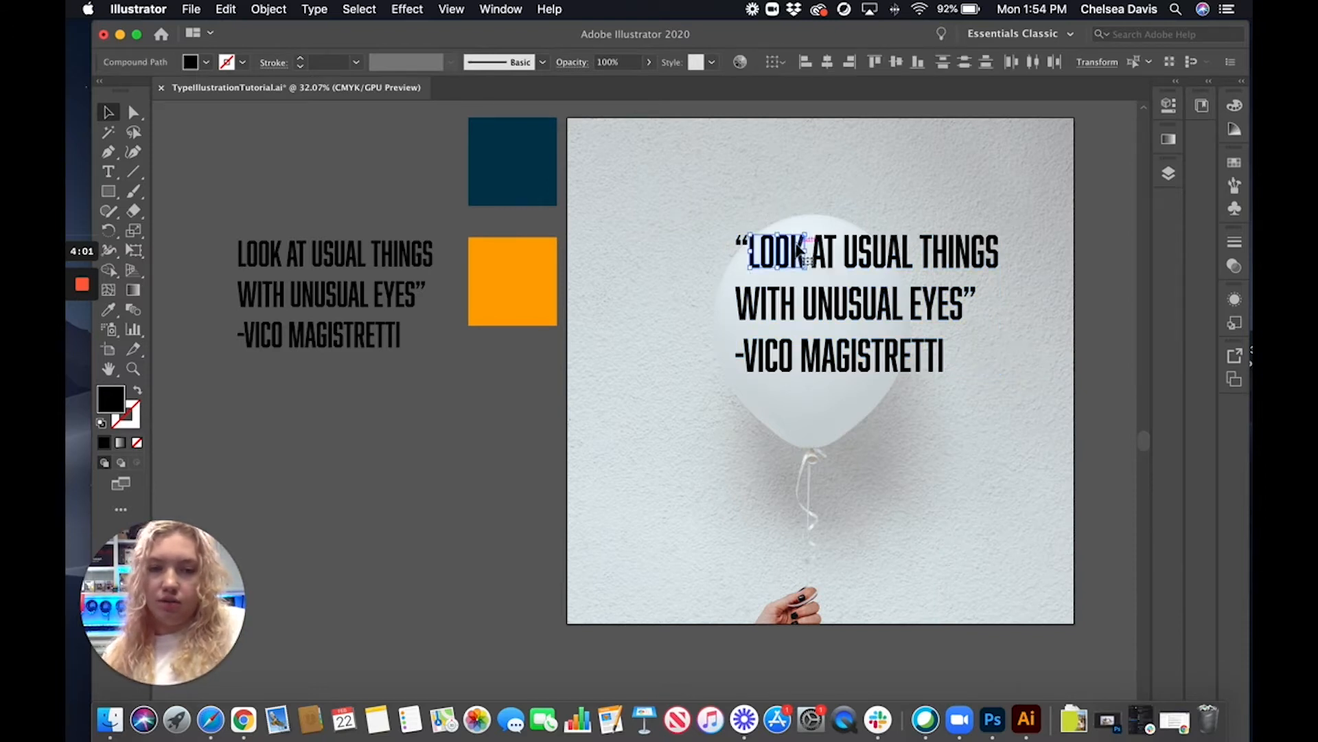
pyautogui.click(1168, 105)
pyautogui.click(1074, 552)
# Group the letters of AT and the letters of USUAL as two separate words
pyautogui.moveTo(812, 210); pyautogui.dragTo(900, 277)
pyautogui.click(1087, 551)
pyautogui.click(854, 229)
pyautogui.moveTo(857, 234); pyautogui.dragTo(920, 278)
pyautogui.click(1093, 557)
# Group the letters of WITH and the letters of VICO as two separate words
pyautogui.moveTo(702, 295); pyautogui.dragTo(796, 364)
pyautogui.click(1095, 552)
pyautogui.click(748, 382)
pyautogui.click(1085, 552)
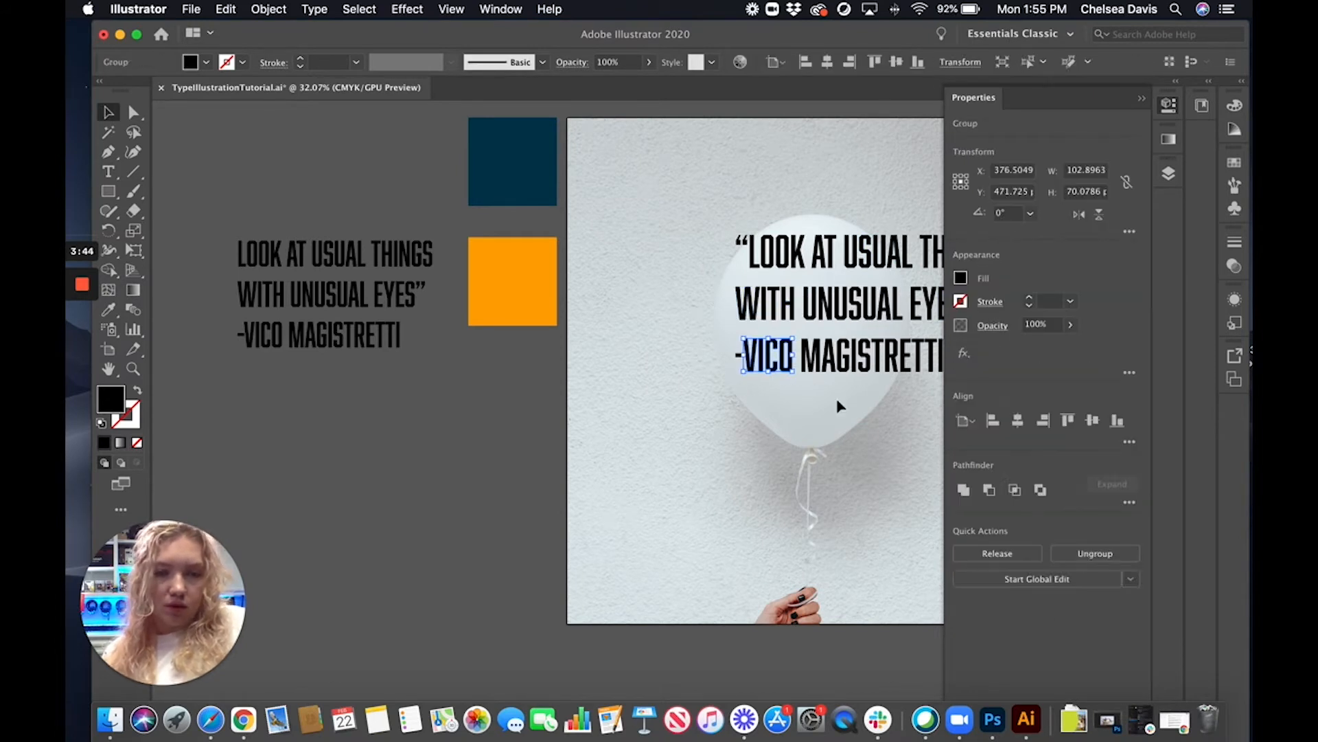
# Group the letters of MAGISTRETTI into a single word object
pyautogui.moveTo(760, 236); pyautogui.dragTo(761, 237)
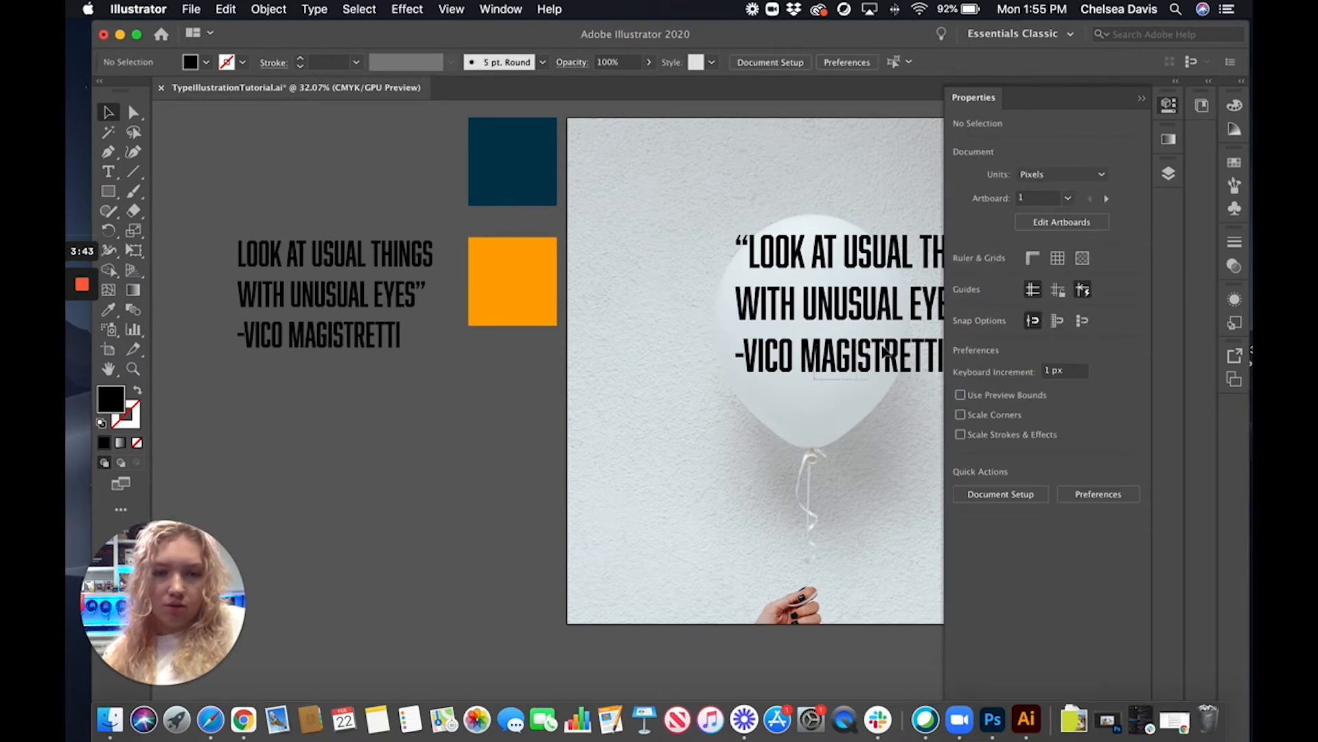
pyautogui.moveTo(947, 348); pyautogui.dragTo(948, 348)
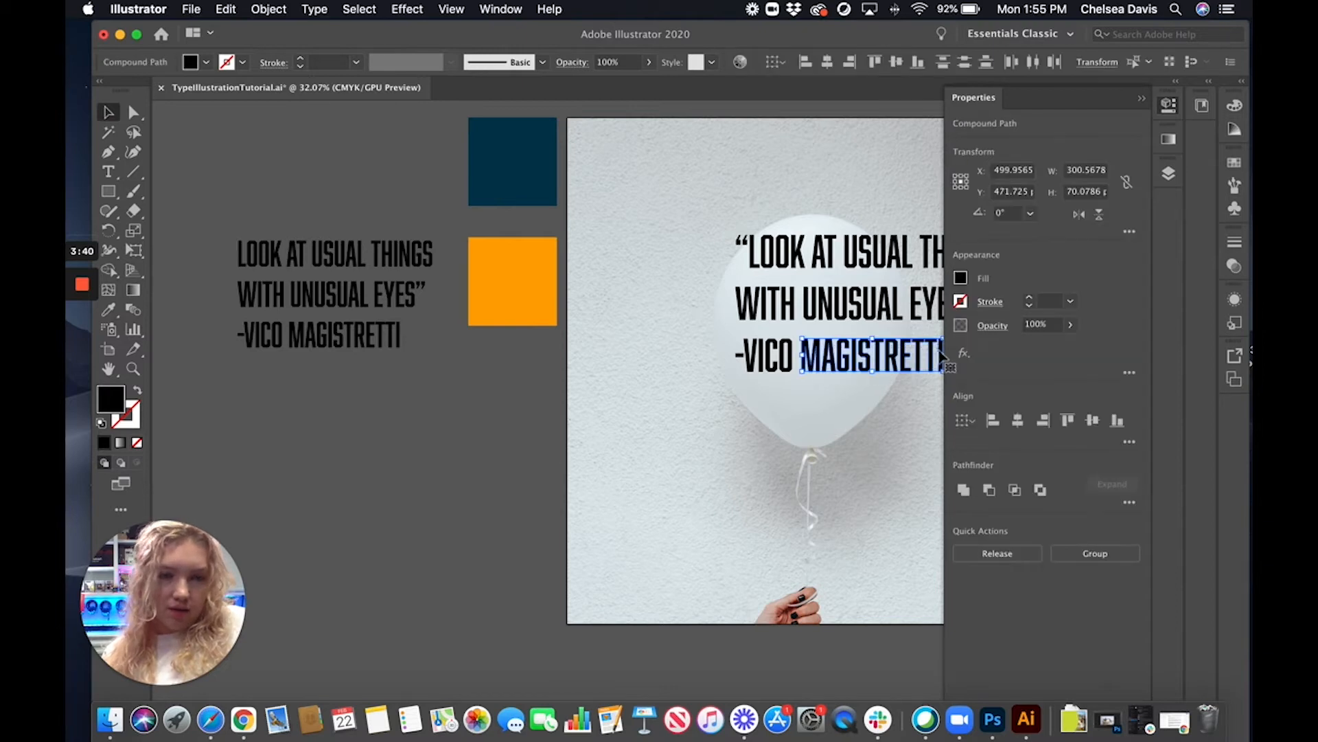
pyautogui.click(1094, 553)
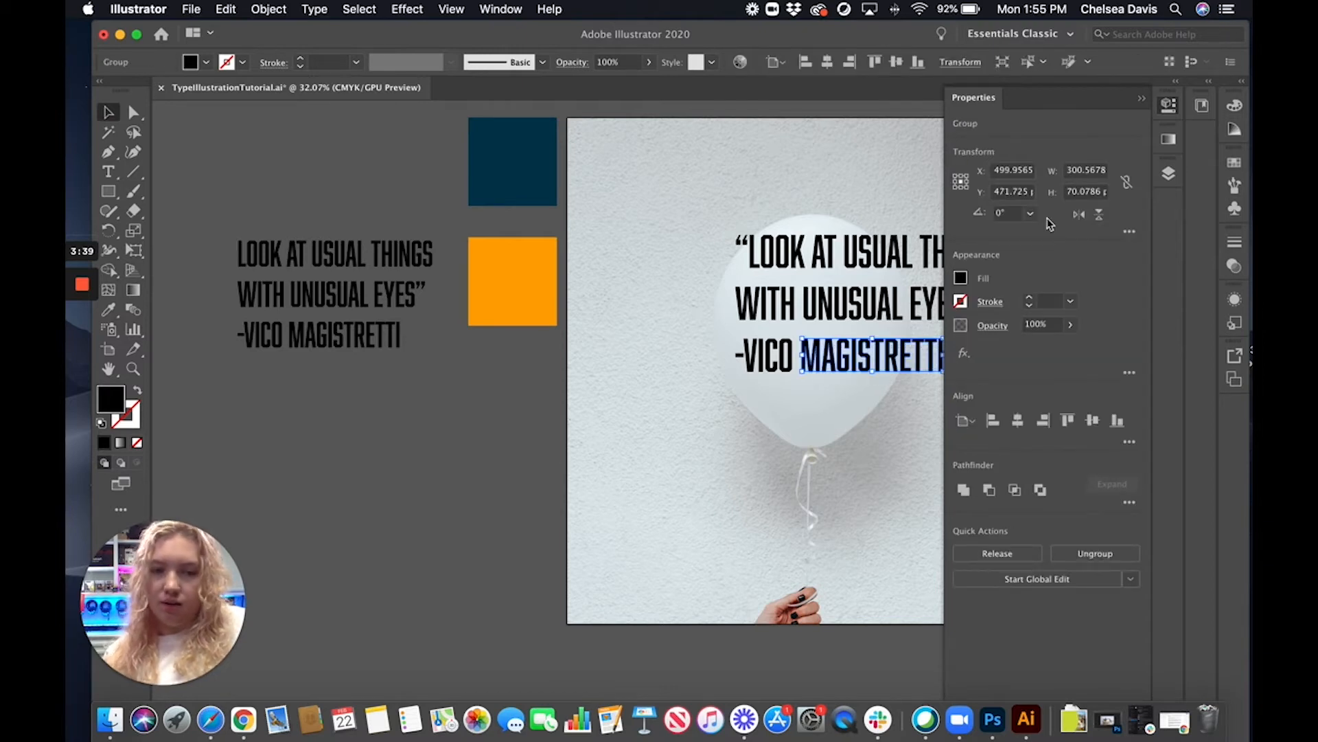
pyautogui.click(1140, 102)
# Group the letters of THINGS into a single word object
pyautogui.click(1020, 254)
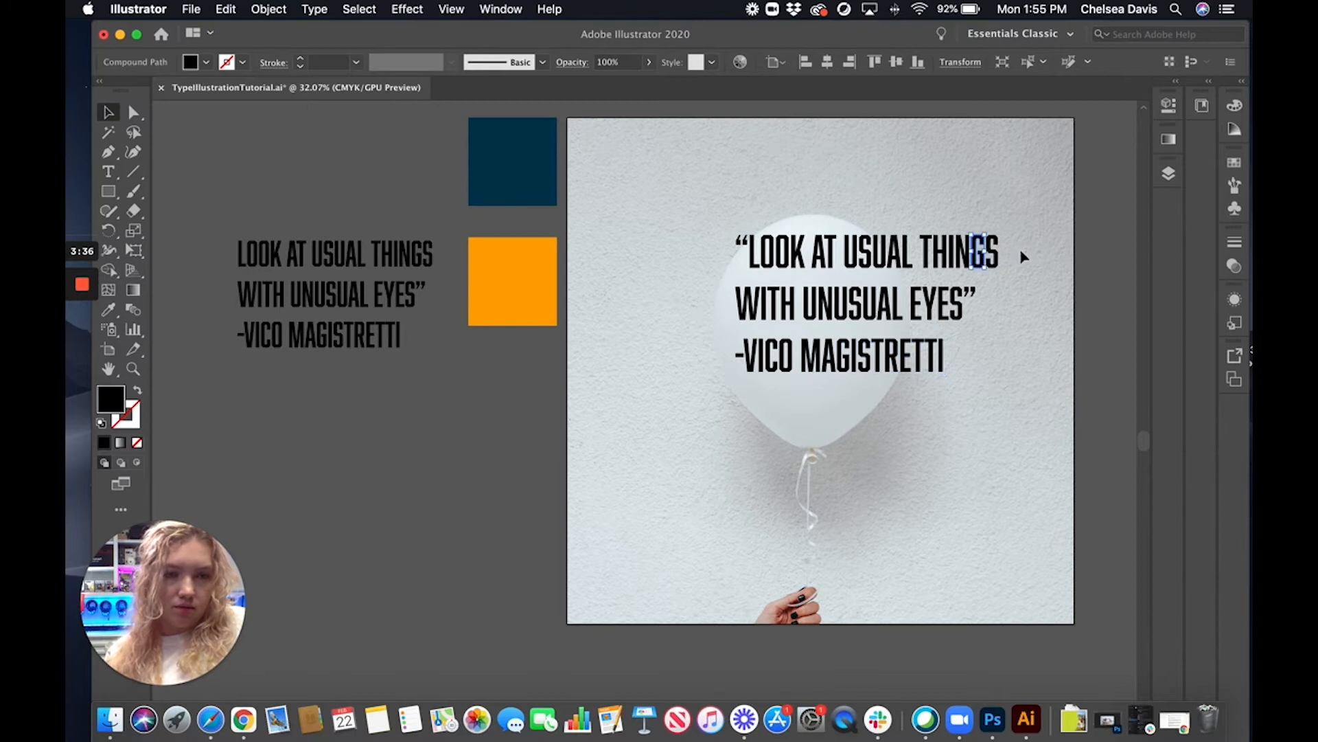
pyautogui.moveTo(922, 240); pyautogui.dragTo(922, 241)
pyautogui.click(1168, 105)
pyautogui.click(1094, 553)
pyautogui.click(1140, 101)
# Group the letters of EYES into a single word object and deselect it
pyautogui.moveTo(987, 309); pyautogui.dragTo(914, 308)
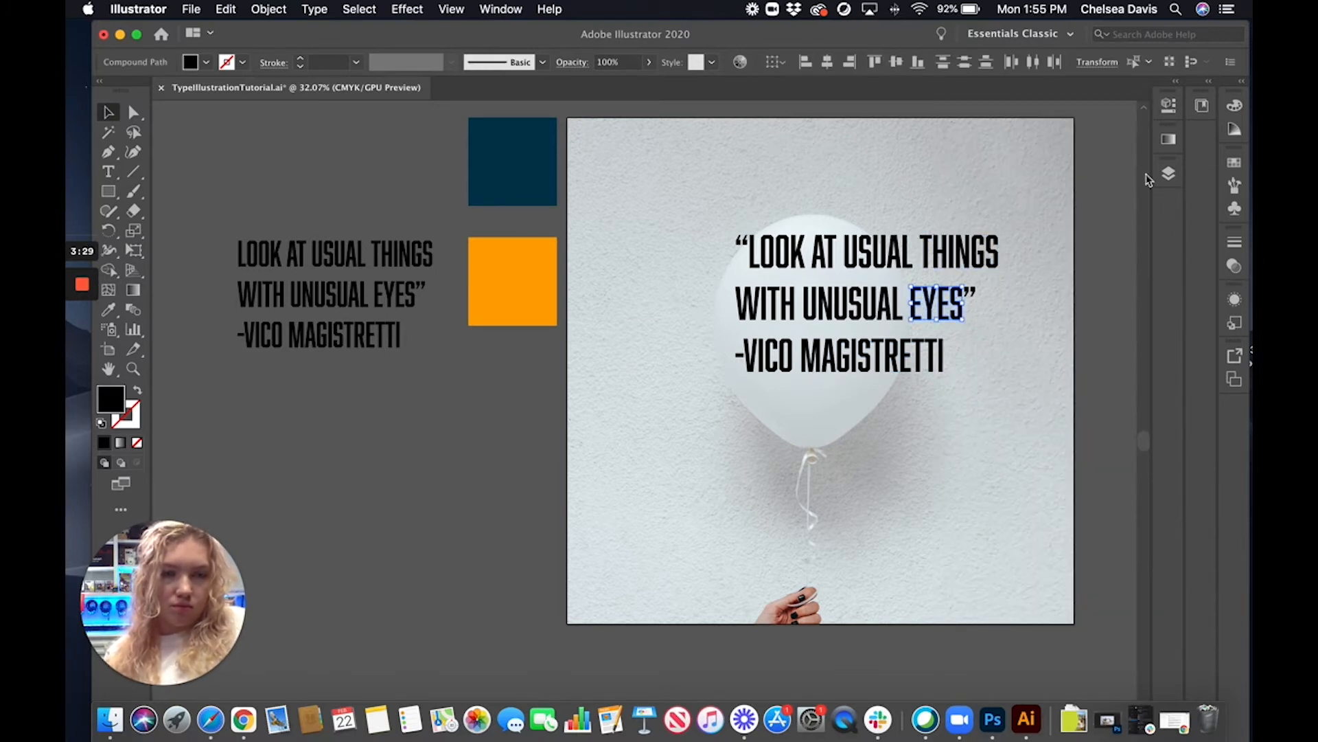
pyautogui.click(1169, 105)
pyautogui.click(913, 427)
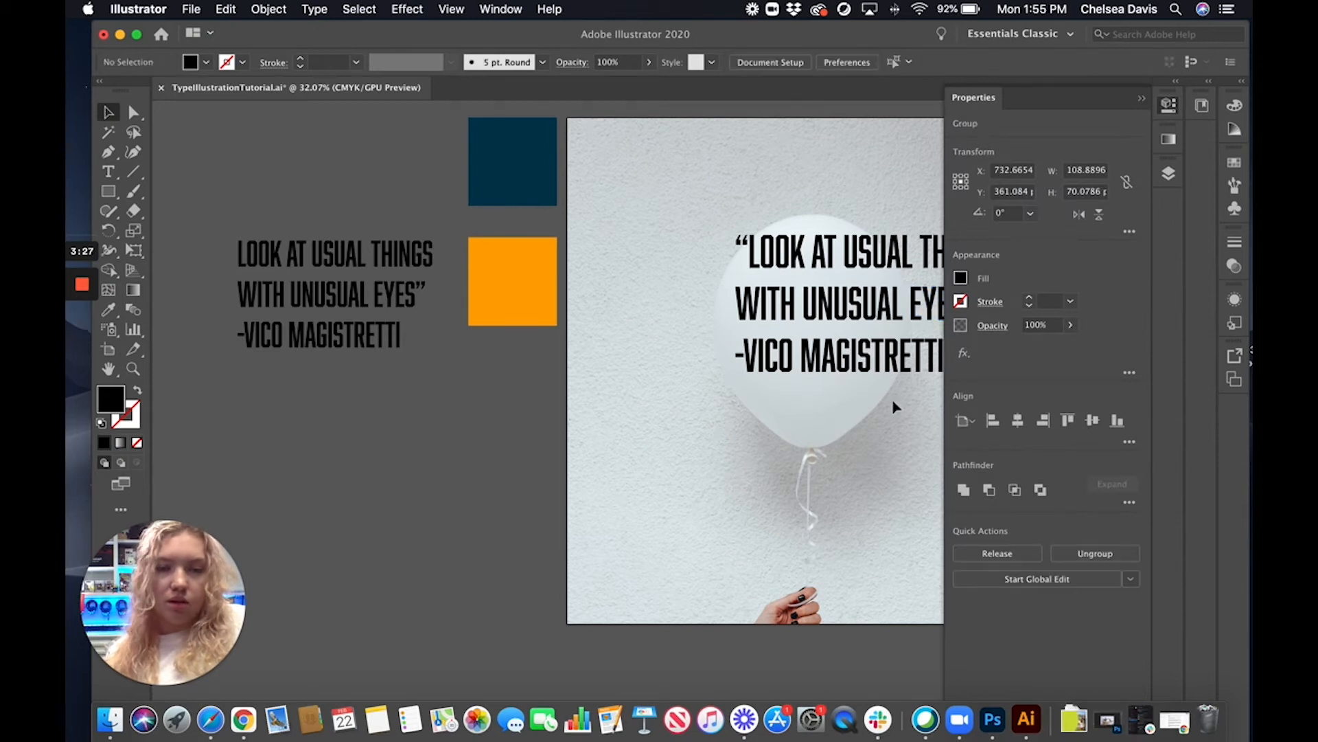
pyautogui.click(1140, 102)
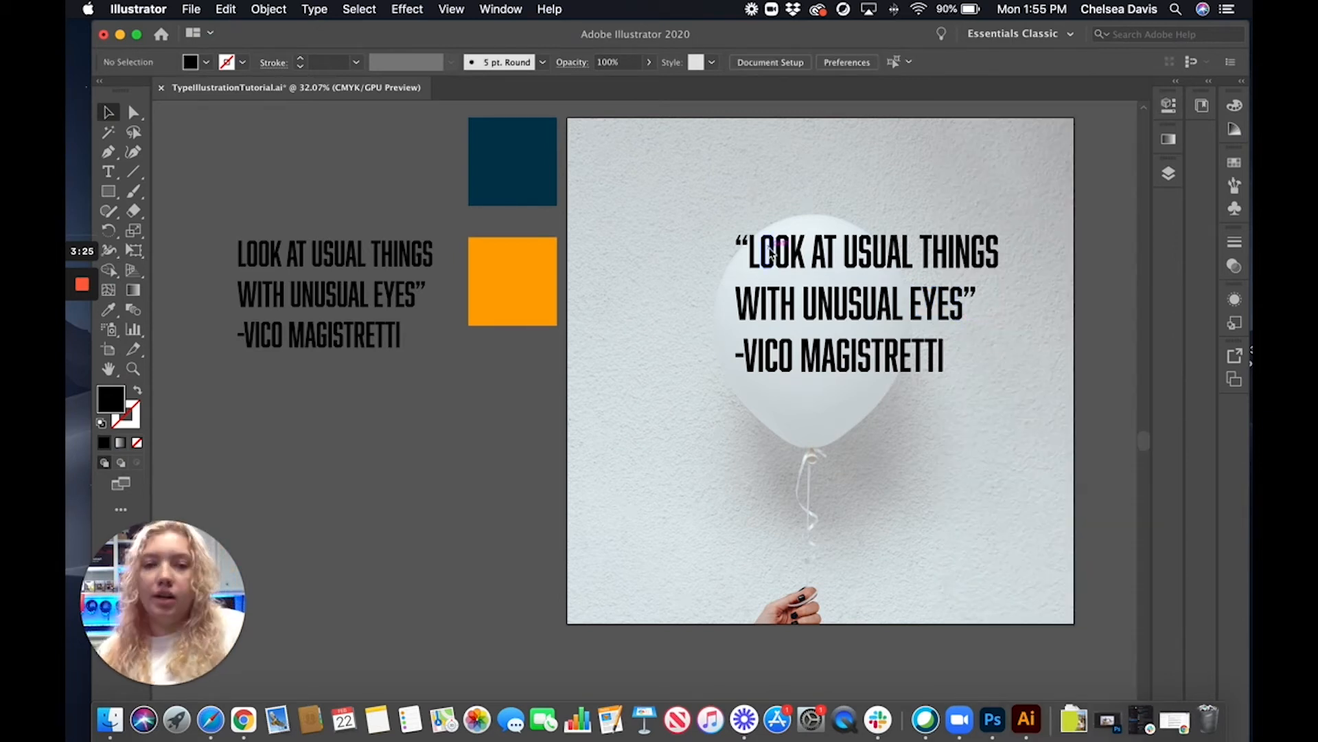
# Move MAGISTRETTI to the lower part of the balloon and place EYES” and -VICO side by side above it
pyautogui.moveTo(847, 364); pyautogui.dragTo(785, 414)
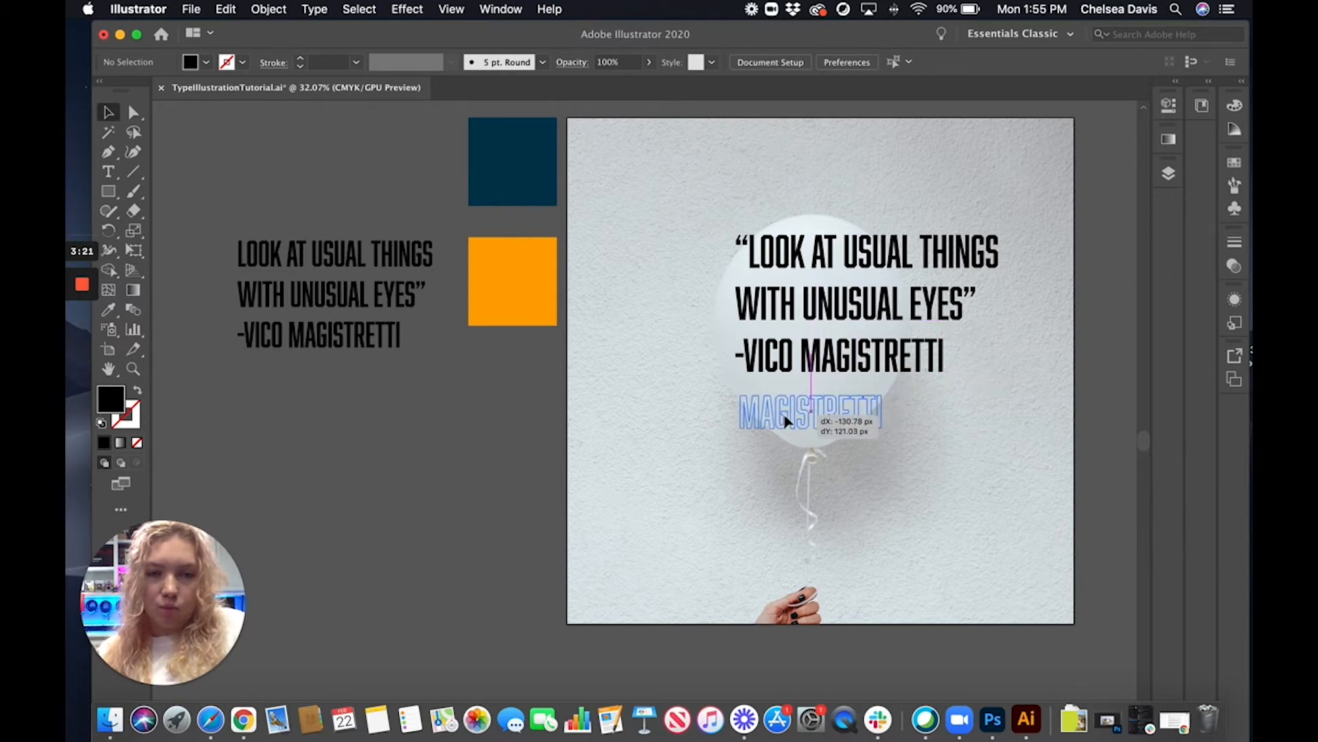
pyautogui.moveTo(760, 356); pyautogui.dragTo(857, 366)
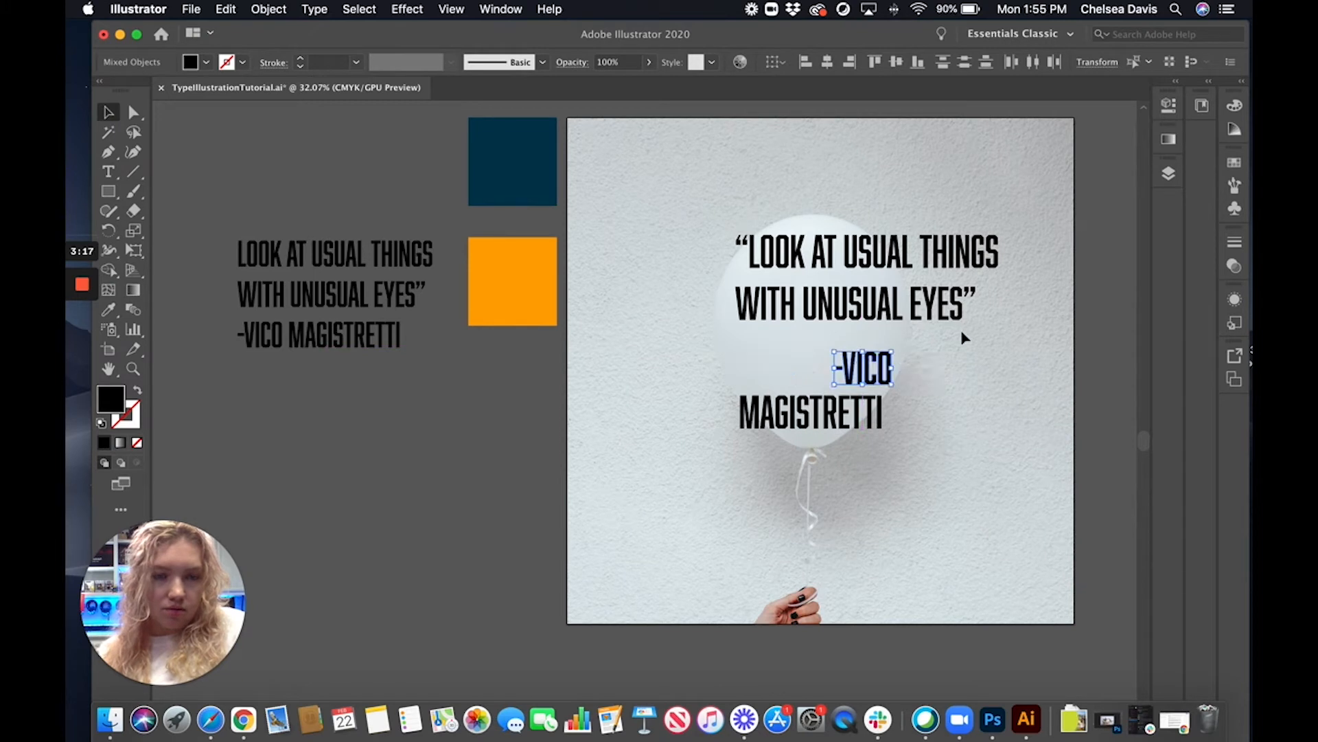
pyautogui.click(985, 340)
pyautogui.moveTo(913, 301); pyautogui.dragTo(743, 370)
# Arrange “LOOK AT, USUAL THINGS and WITH UNUSUAL as three stacked lines on the upper part of the balloon
pyautogui.click(956, 332)
pyautogui.moveTo(892, 317); pyautogui.dragTo(886, 341)
pyautogui.click(877, 289)
pyautogui.moveTo(892, 255); pyautogui.dragTo(782, 294)
pyautogui.click(733, 234)
pyautogui.moveTo(736, 239); pyautogui.dragTo(756, 232)
pyautogui.click(914, 258)
pyautogui.moveTo(886, 292); pyautogui.dragTo(892, 323)
# Nudge -VICO and EYES” slightly left within their shared line
pyautogui.click(932, 290)
pyautogui.click(934, 369)
pyautogui.moveTo(870, 374); pyautogui.dragTo(858, 376)
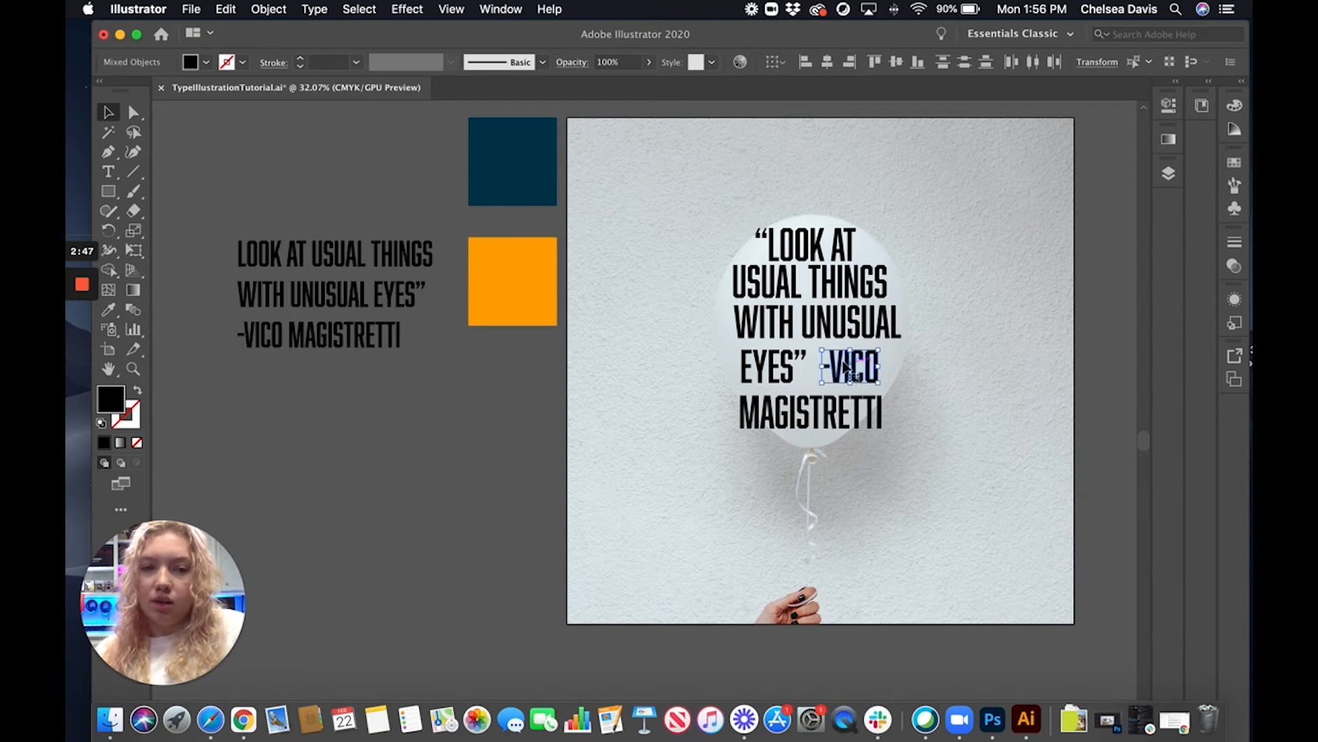
pyautogui.click(709, 356)
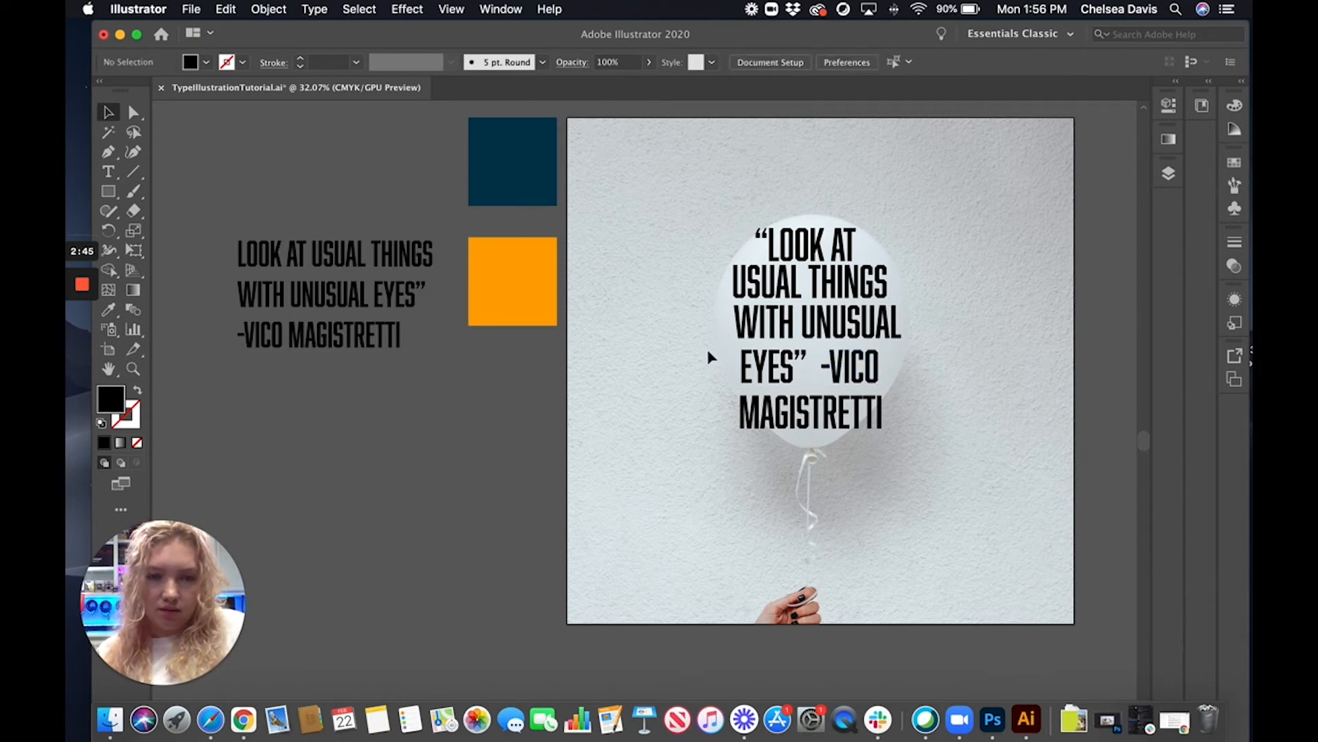
pyautogui.click(804, 378)
pyautogui.moveTo(772, 371); pyautogui.dragTo(770, 371)
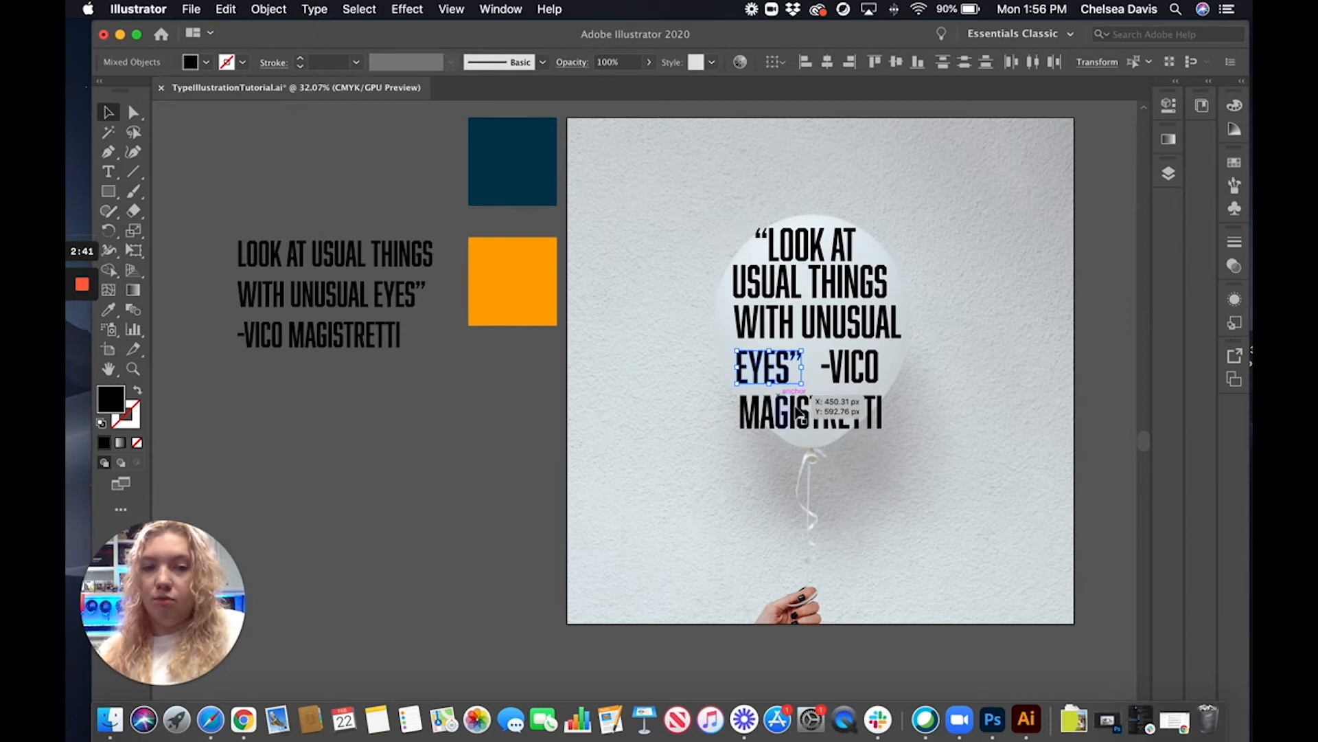
# Shift MAGISTRETTI slightly up and right, closer to the line above it
pyautogui.click(714, 431)
pyautogui.click(882, 422)
pyautogui.moveTo(837, 413); pyautogui.dragTo(842, 406)
pyautogui.click(975, 380)
# Move WITH left to widen its gap from UNUSUAL, and undo the shift made in UNUSUAL
pyautogui.moveTo(786, 328); pyautogui.dragTo(769, 329)
pyautogui.moveTo(875, 325); pyautogui.dragTo(868, 327)
pyautogui.click(936, 325)
pyautogui.press('super+z')
# Group the letters of UNUSUAL into a single word object
pyautogui.click(812, 321)
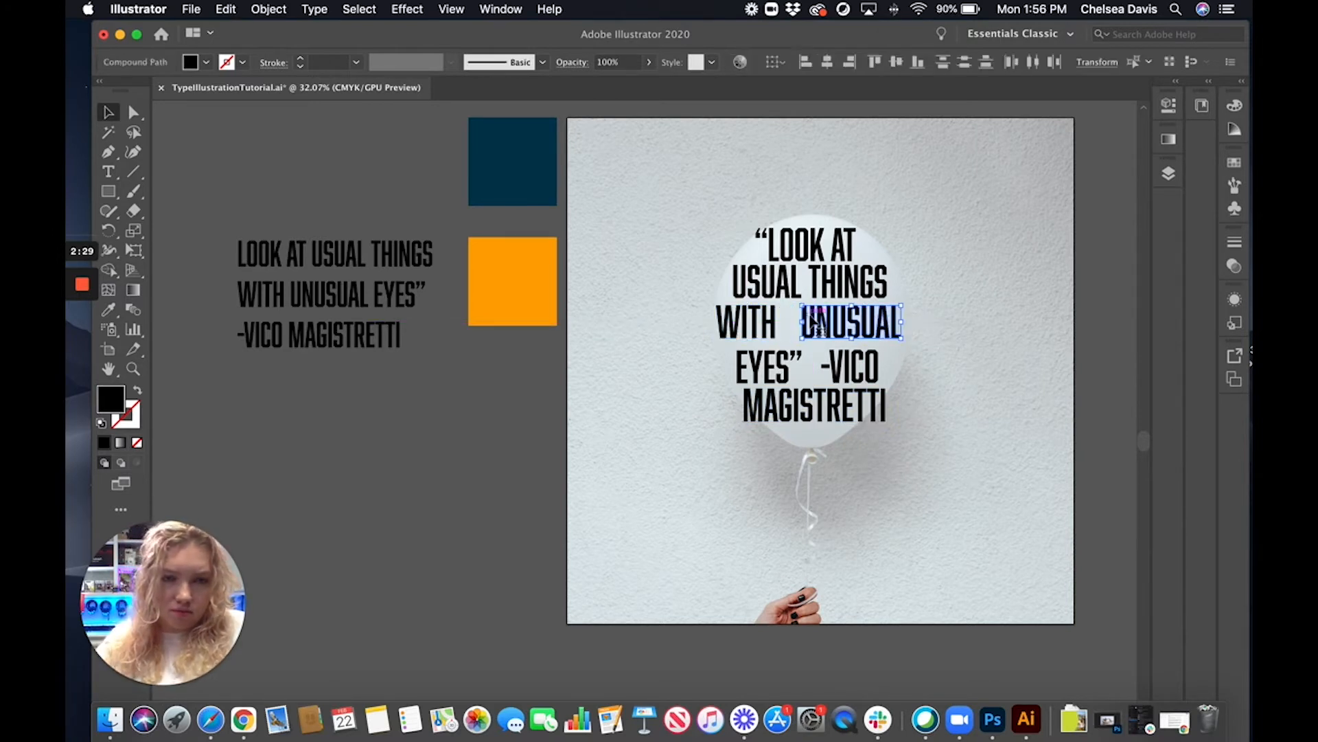
pyautogui.click(1169, 105)
pyautogui.click(1169, 105)
# Move THINGS slightly right and down to separate it from USUAL
pyautogui.click(961, 241)
pyautogui.click(871, 278)
pyautogui.moveTo(856, 289); pyautogui.dragTo(868, 293)
pyautogui.click(959, 263)
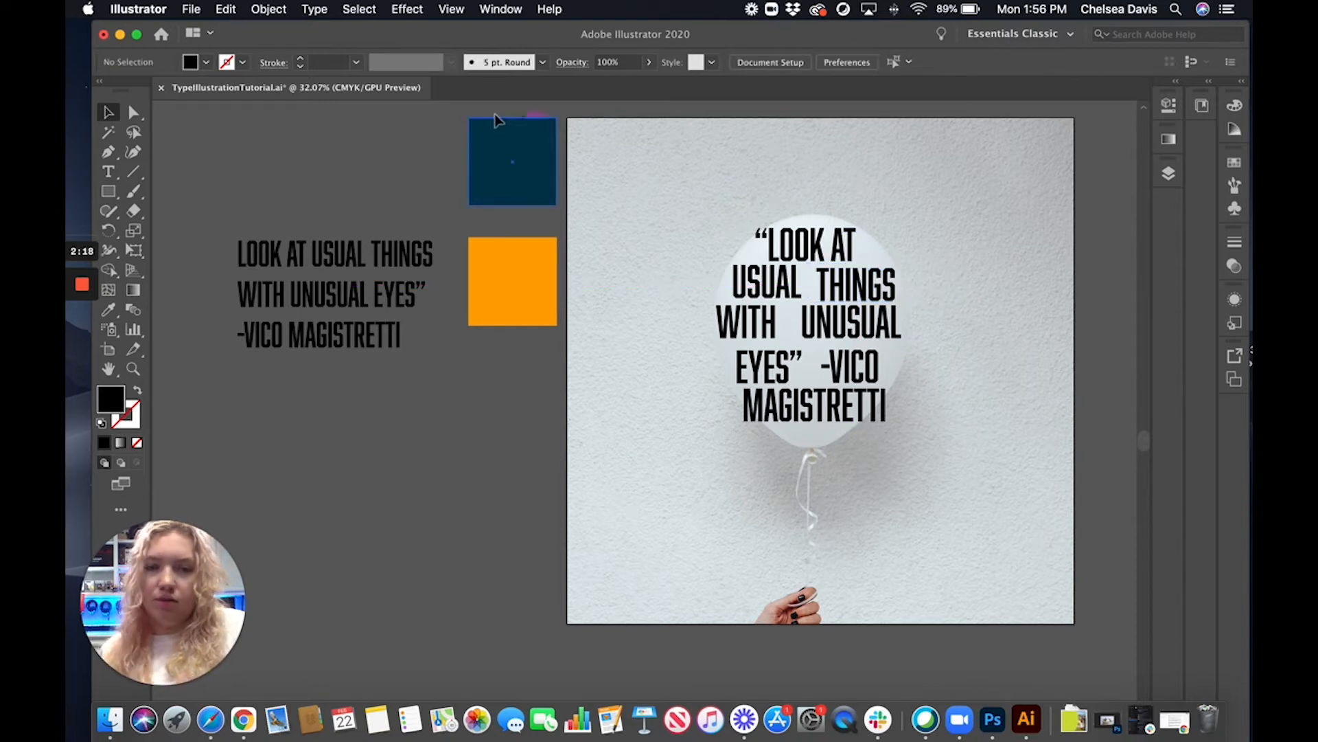
# Apply an envelope mesh with 3 rows and 3 columns to the word LOOK
pyautogui.click(801, 255)
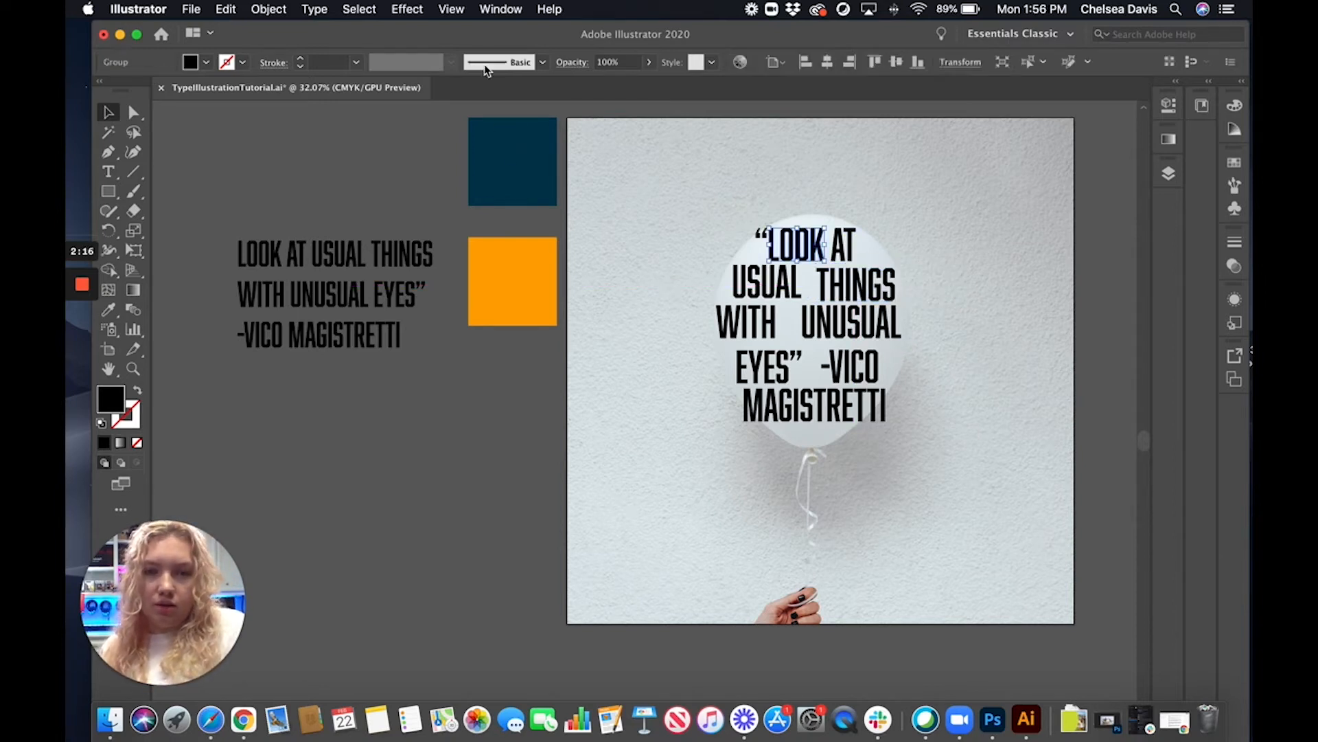
pyautogui.click(279, 12)
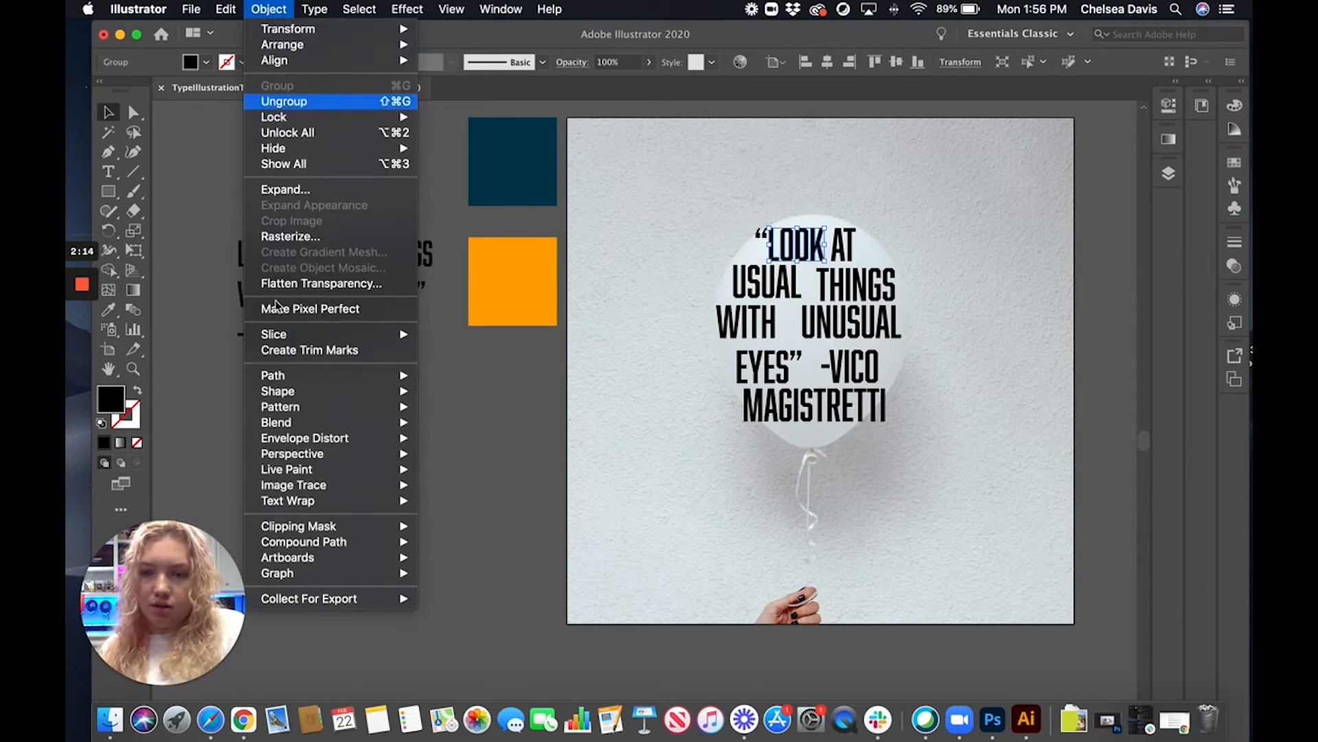
pyautogui.moveTo(355, 445)
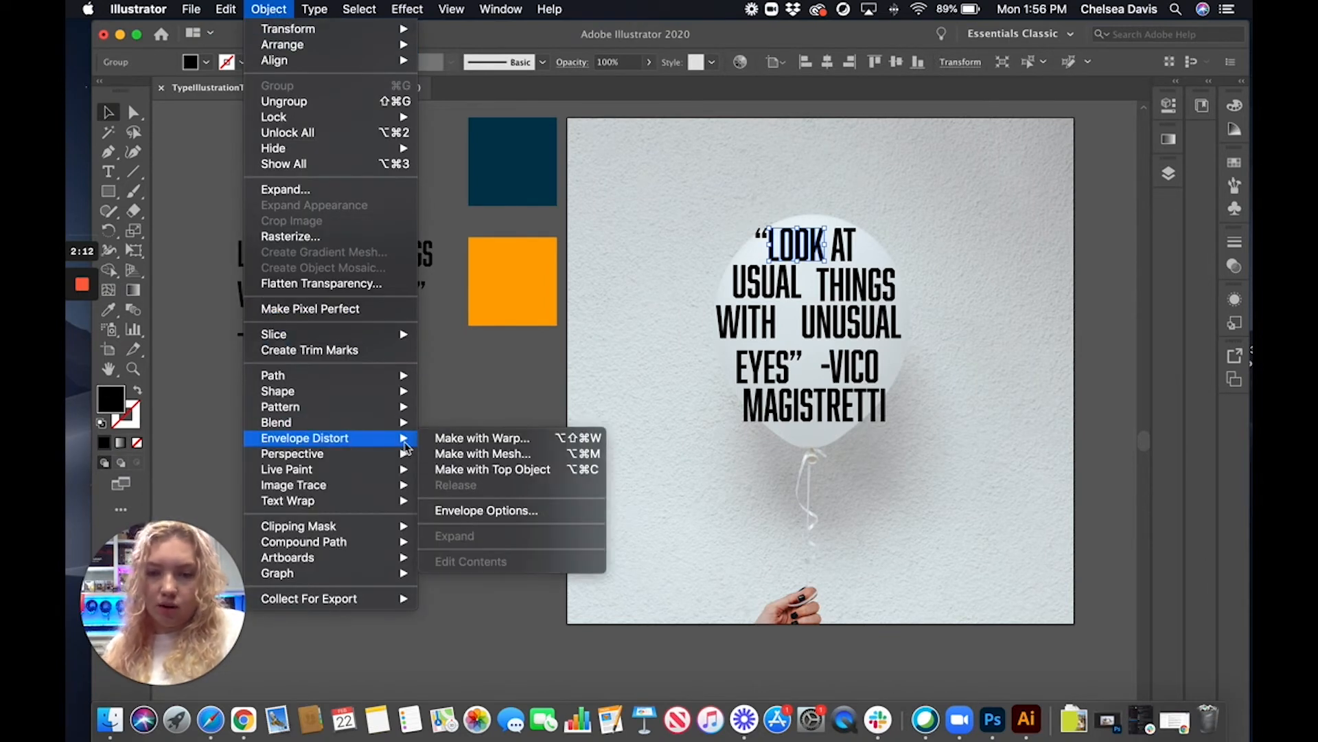
pyautogui.click(476, 454)
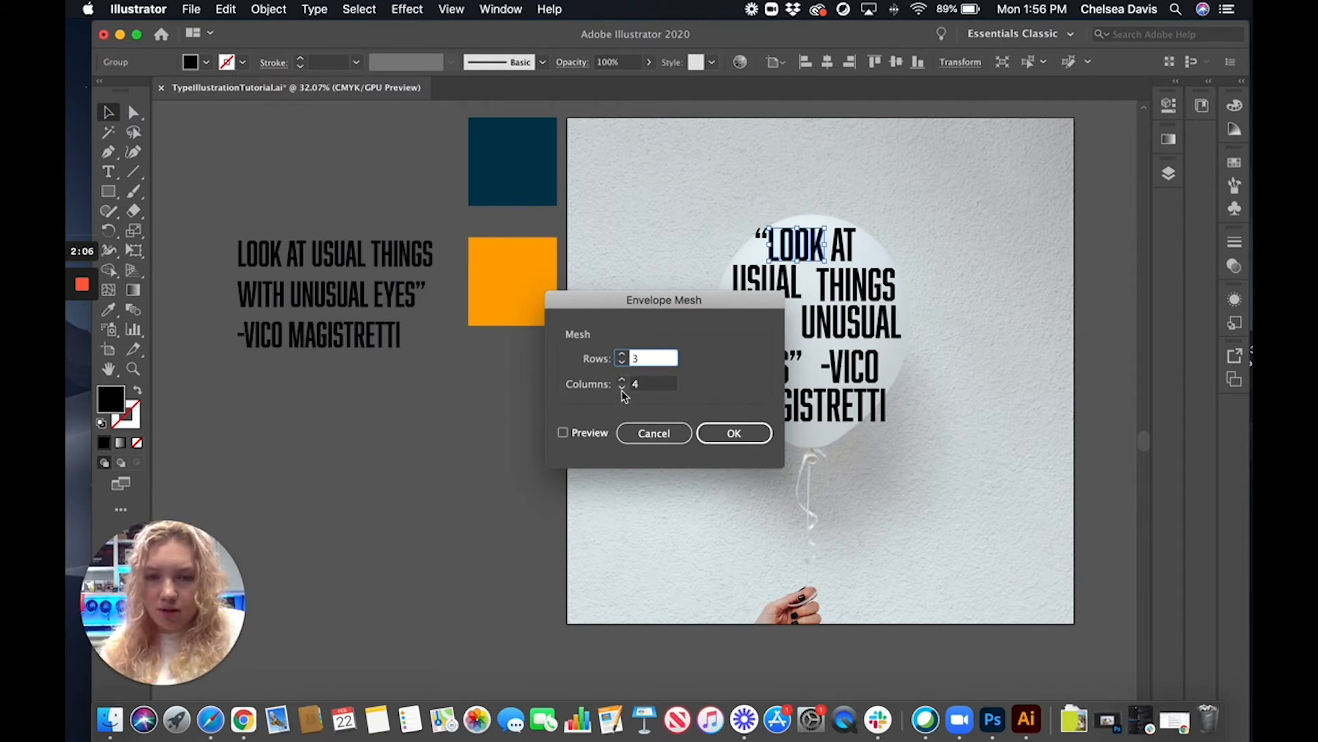
pyautogui.click(622, 388)
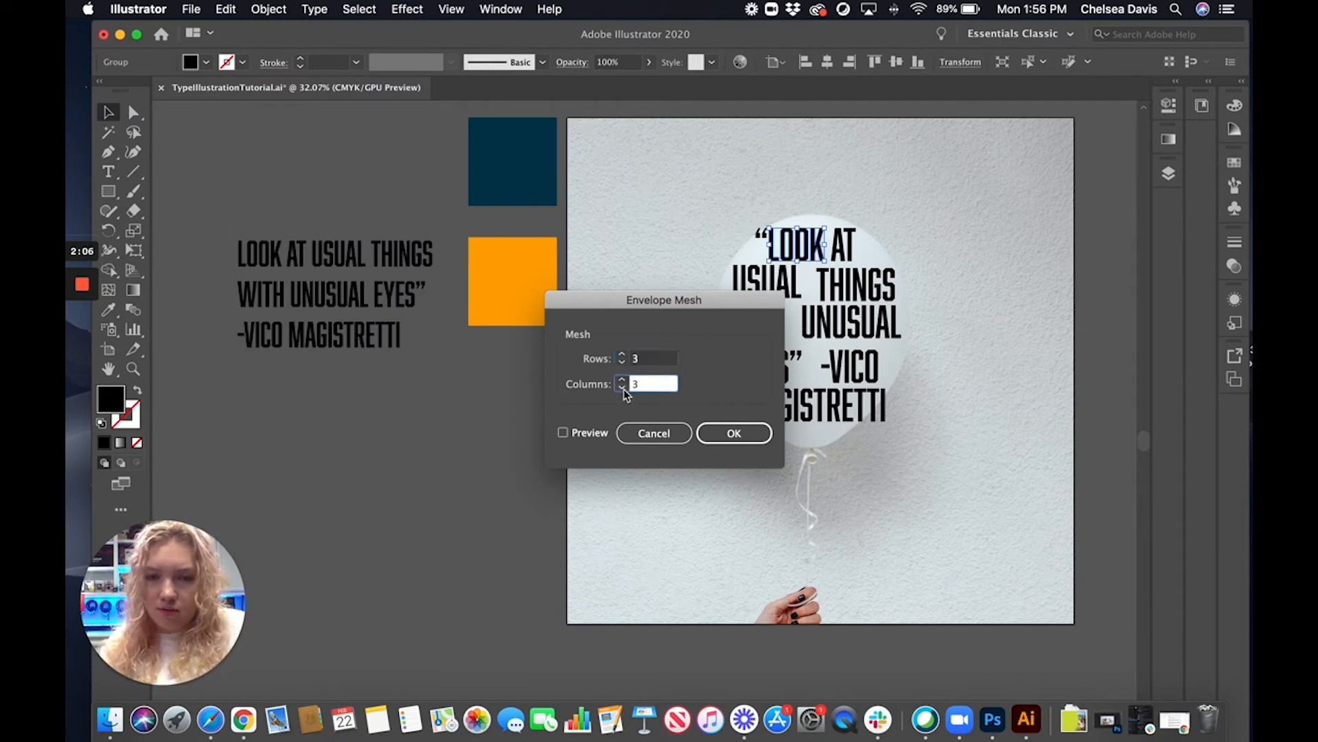
pyautogui.click(721, 434)
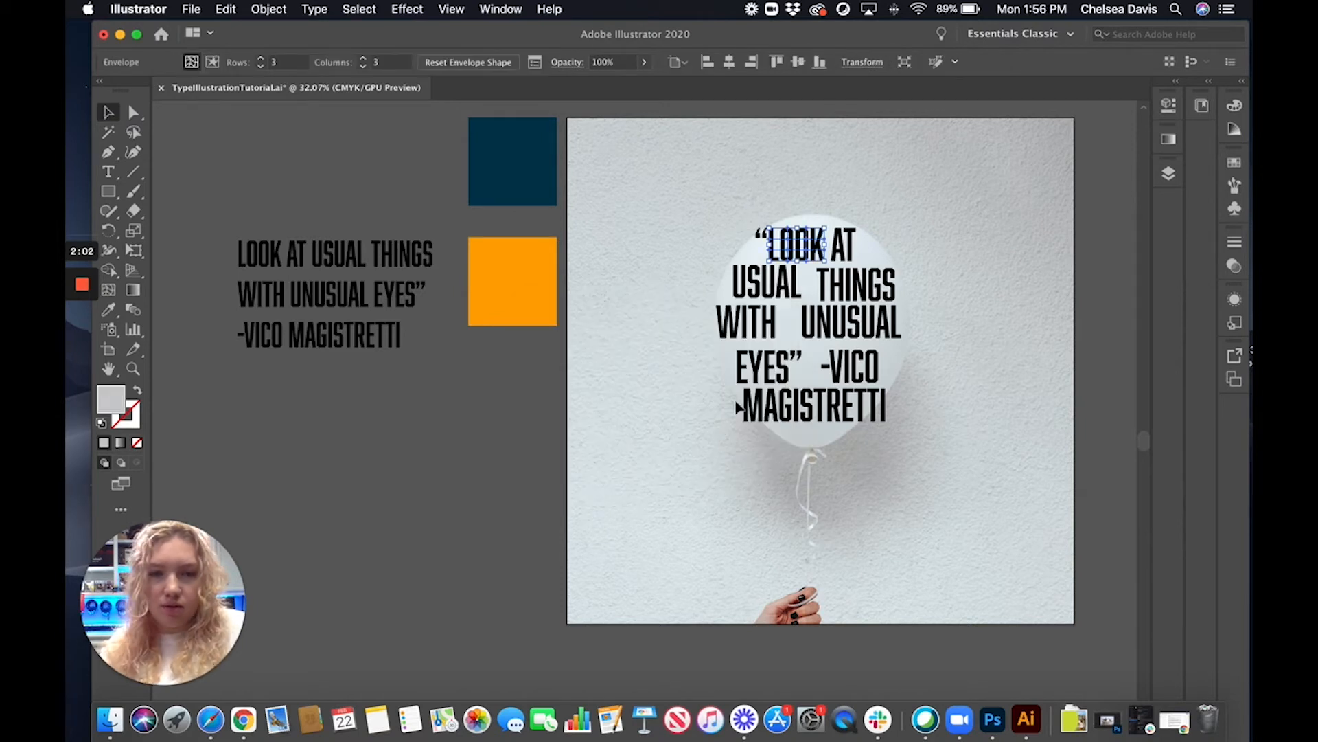
# Apply an envelope mesh with 3 rows and 3 columns to the word AT
pyautogui.click(843, 249)
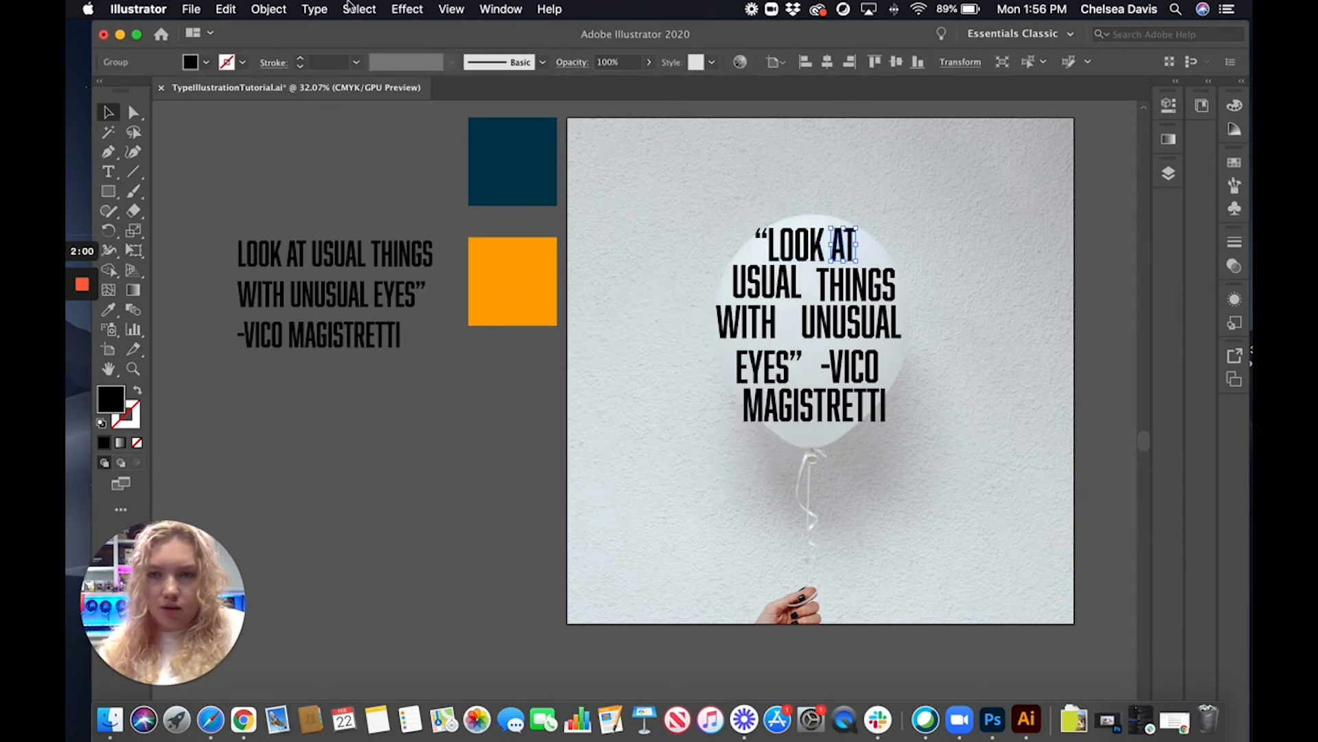
pyautogui.click(282, 13)
pyautogui.moveTo(330, 438)
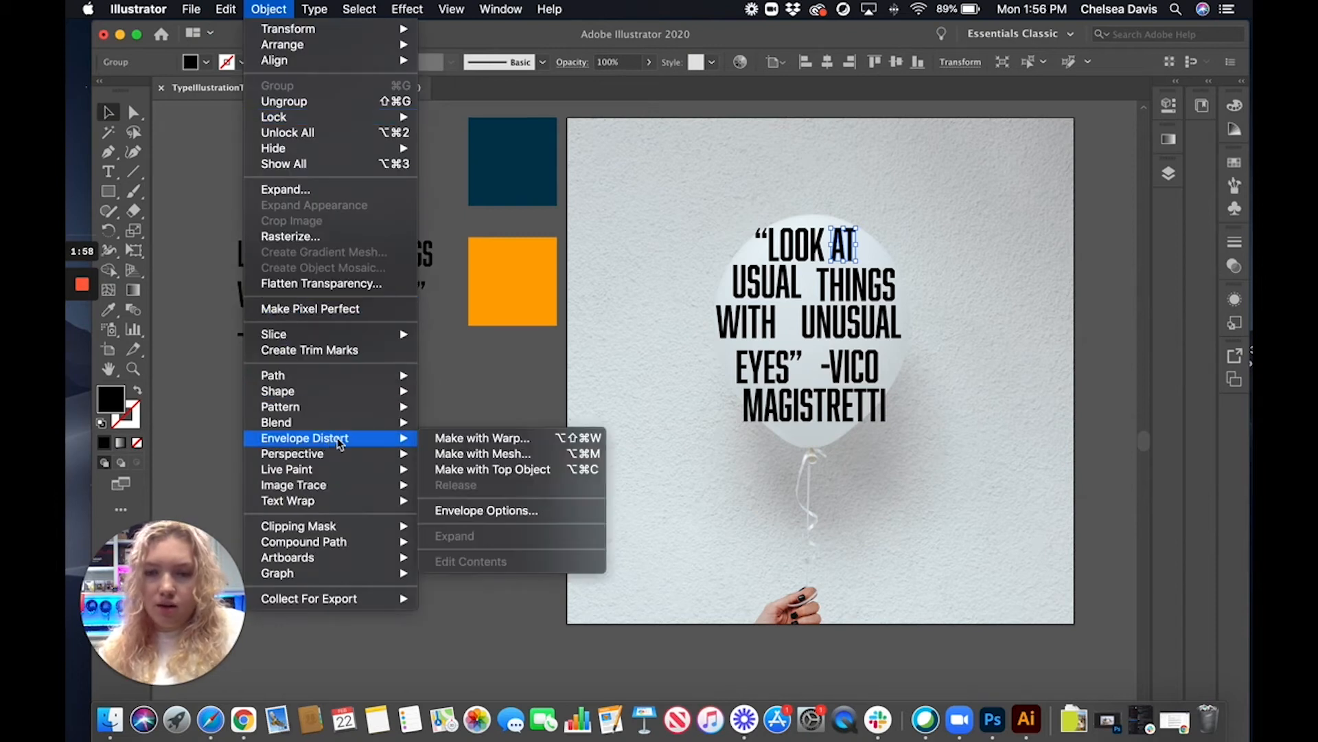
pyautogui.click(446, 454)
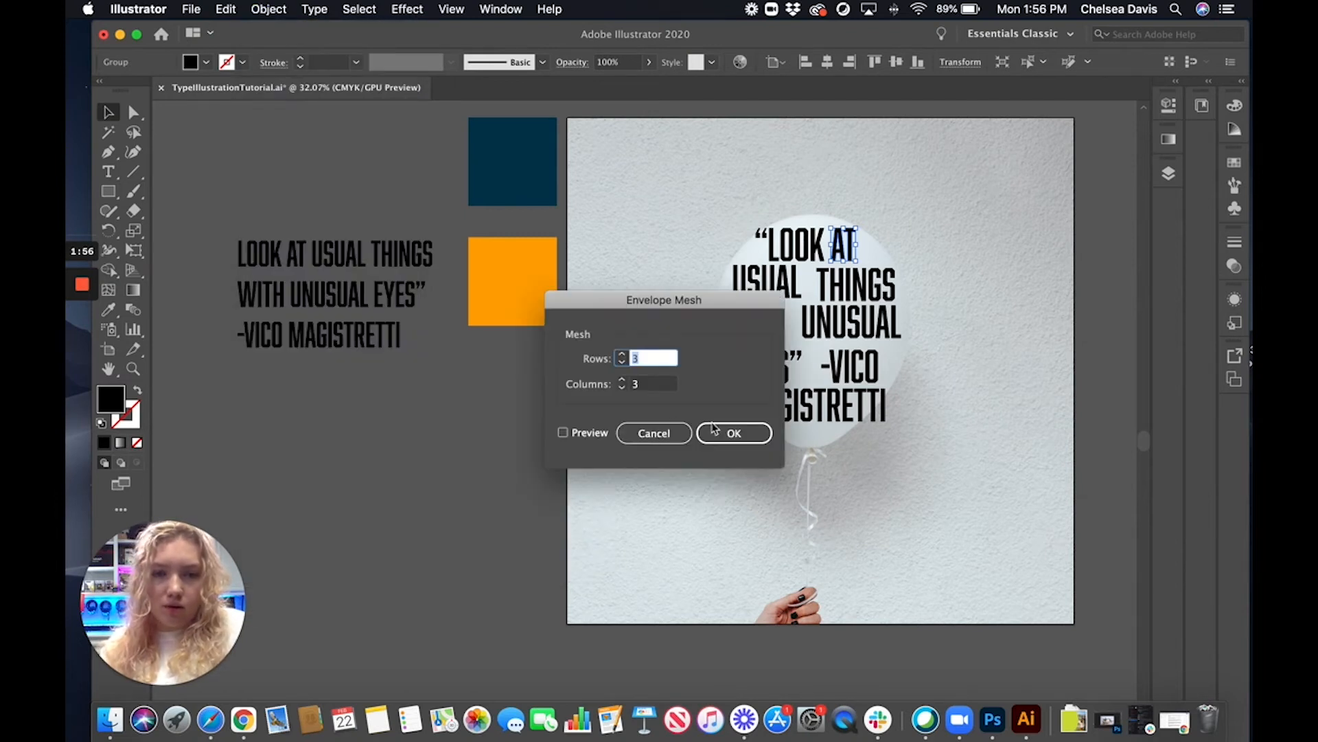
pyautogui.click(732, 431)
# Apply an envelope mesh with 3 rows and 3 columns to the word USUAL
pyautogui.click(767, 282)
pyautogui.click(269, 8)
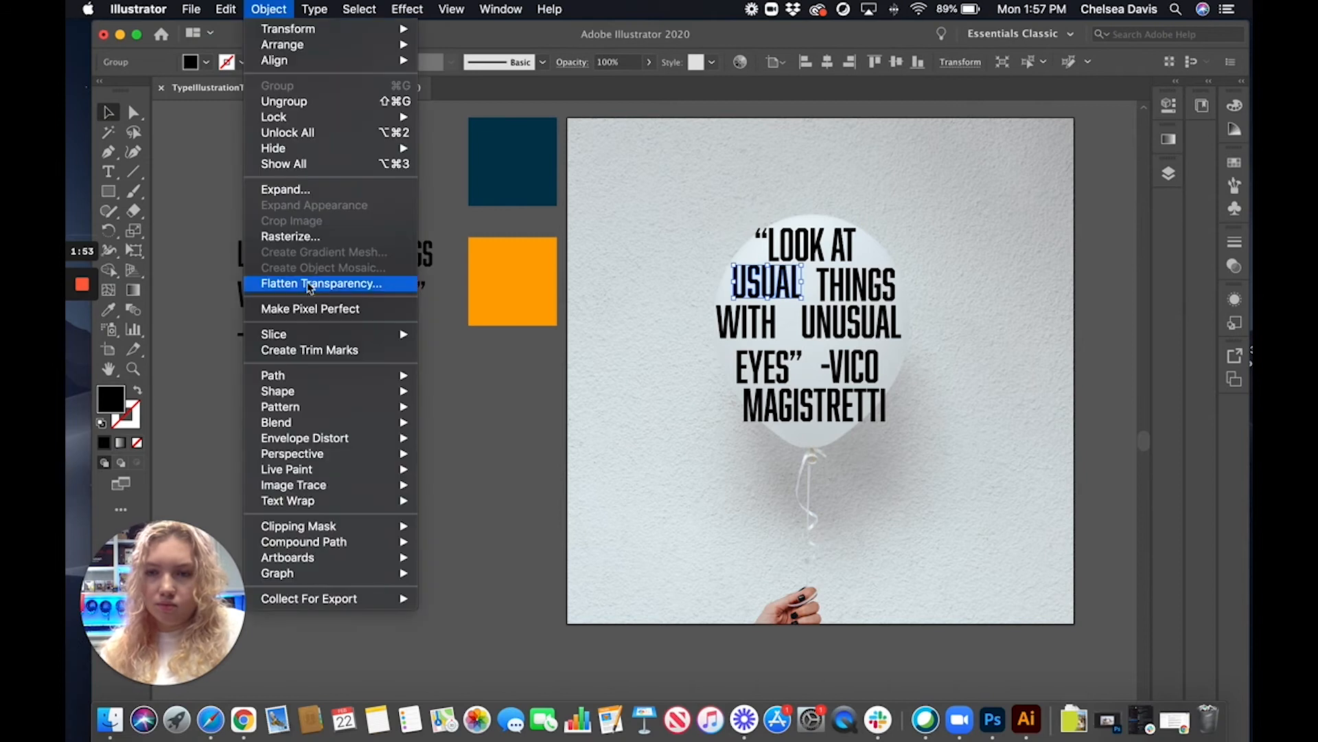
pyautogui.moveTo(329, 438)
pyautogui.click(453, 451)
pyautogui.click(732, 432)
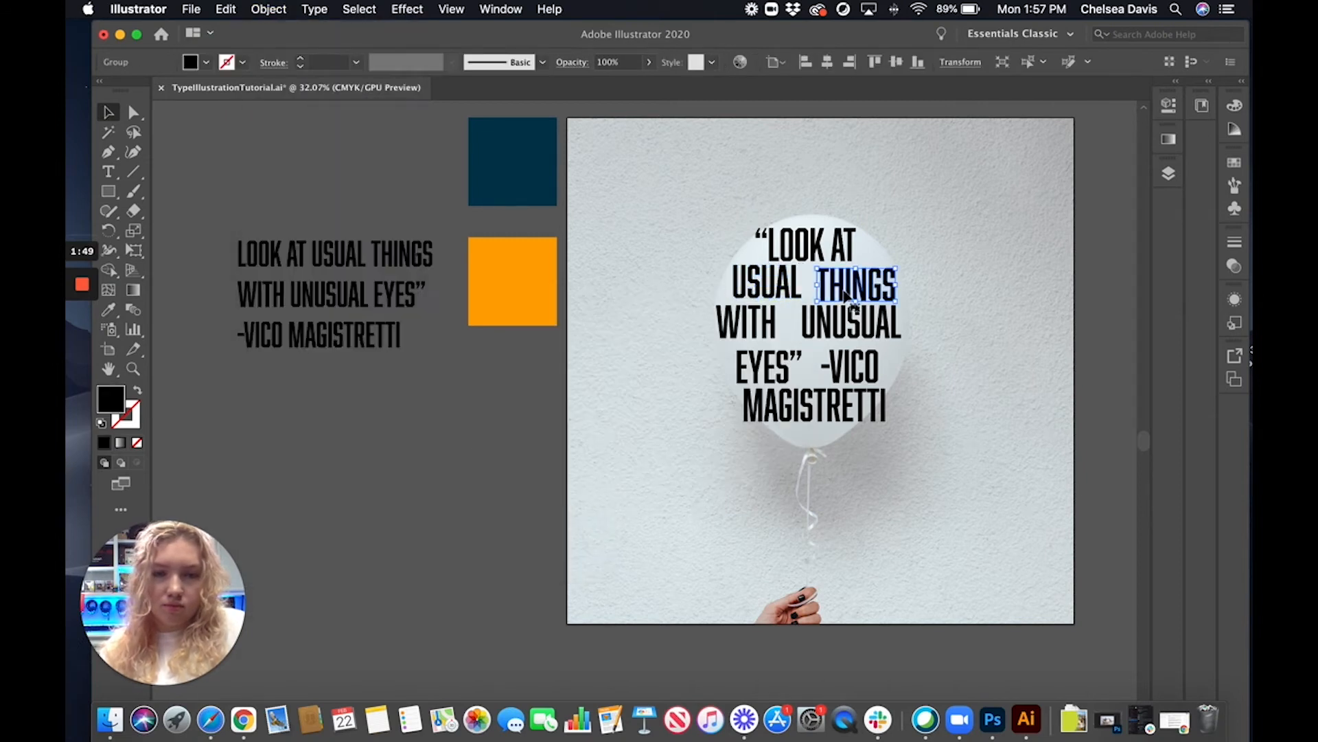
# Apply an envelope mesh with 3 rows and 3 columns to the word THINGS
pyautogui.click(846, 295)
pyautogui.click(268, 9)
pyautogui.moveTo(330, 438)
pyautogui.click(522, 453)
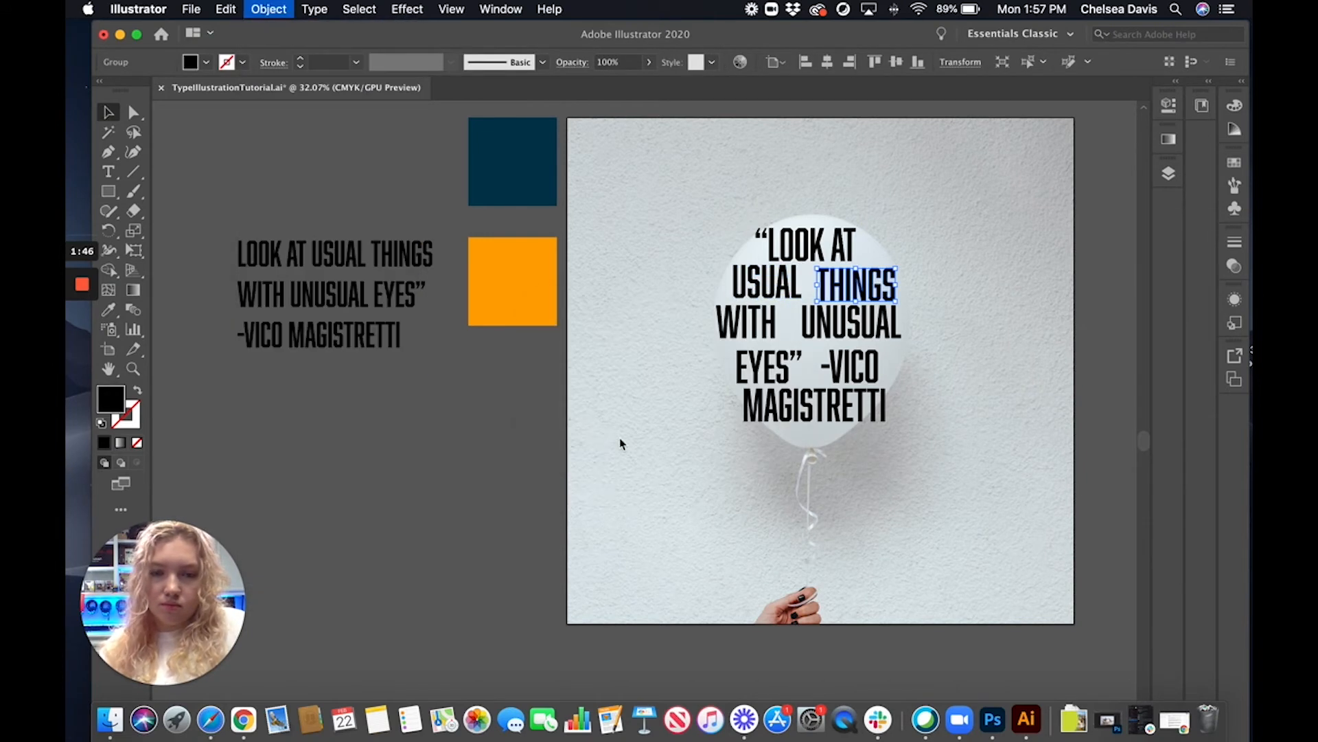
pyautogui.click(735, 432)
# Apply an envelope mesh with 3 rows and 3 columns to the word WITH
pyautogui.click(747, 323)
pyautogui.click(269, 9)
pyautogui.moveTo(401, 437)
pyautogui.click(467, 451)
pyautogui.click(732, 433)
# Apply an envelope mesh with 3 rows and 3 columns to the word UNUSUAL
pyautogui.click(851, 322)
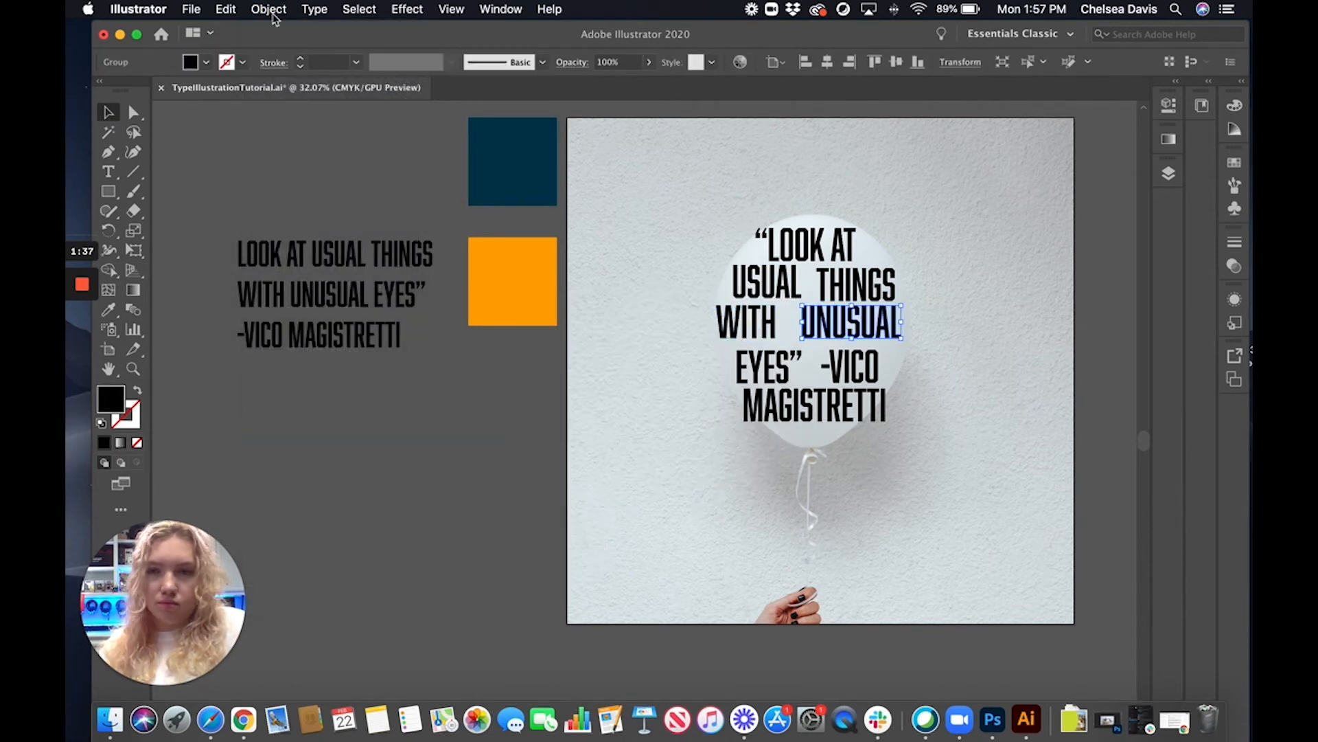
pyautogui.click(268, 9)
pyautogui.moveTo(352, 440)
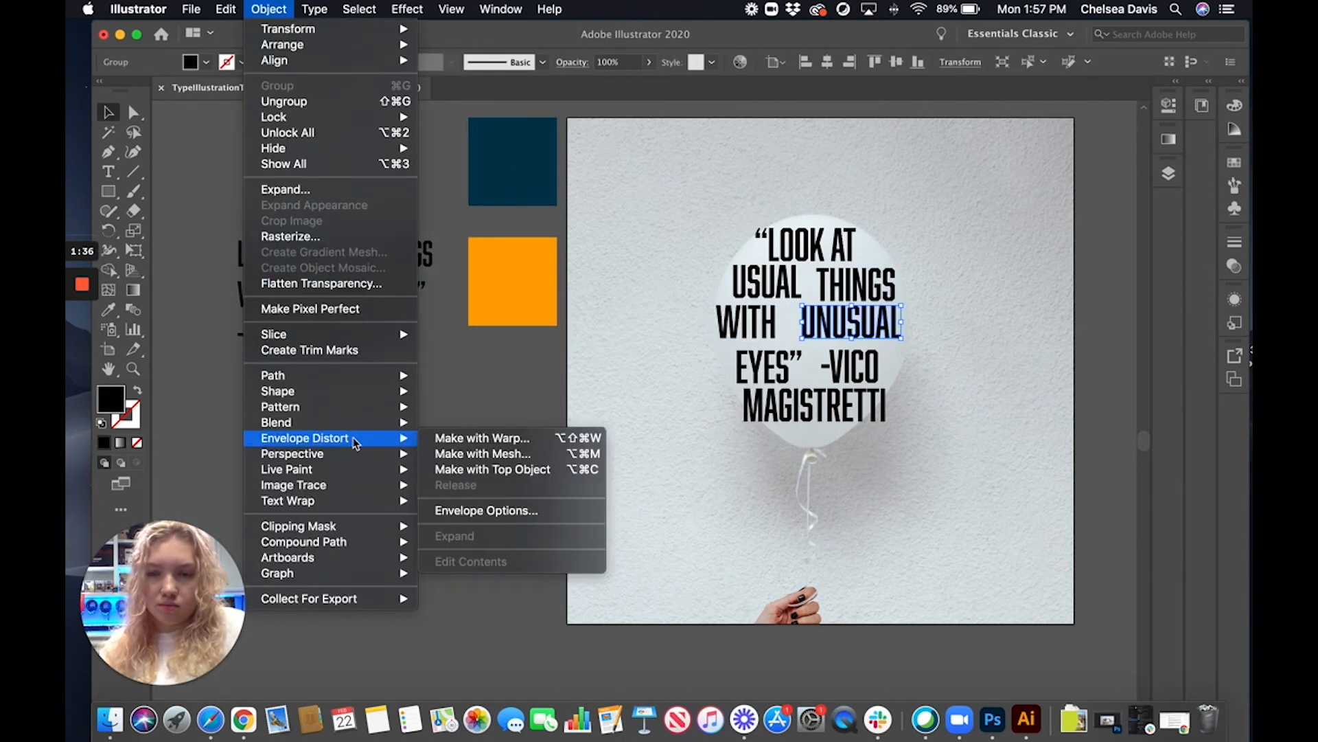
pyautogui.click(460, 454)
pyautogui.click(736, 432)
# Apply an envelope mesh with 3 rows and 3 columns to the word EYES
pyautogui.click(483, 418)
pyautogui.click(752, 371)
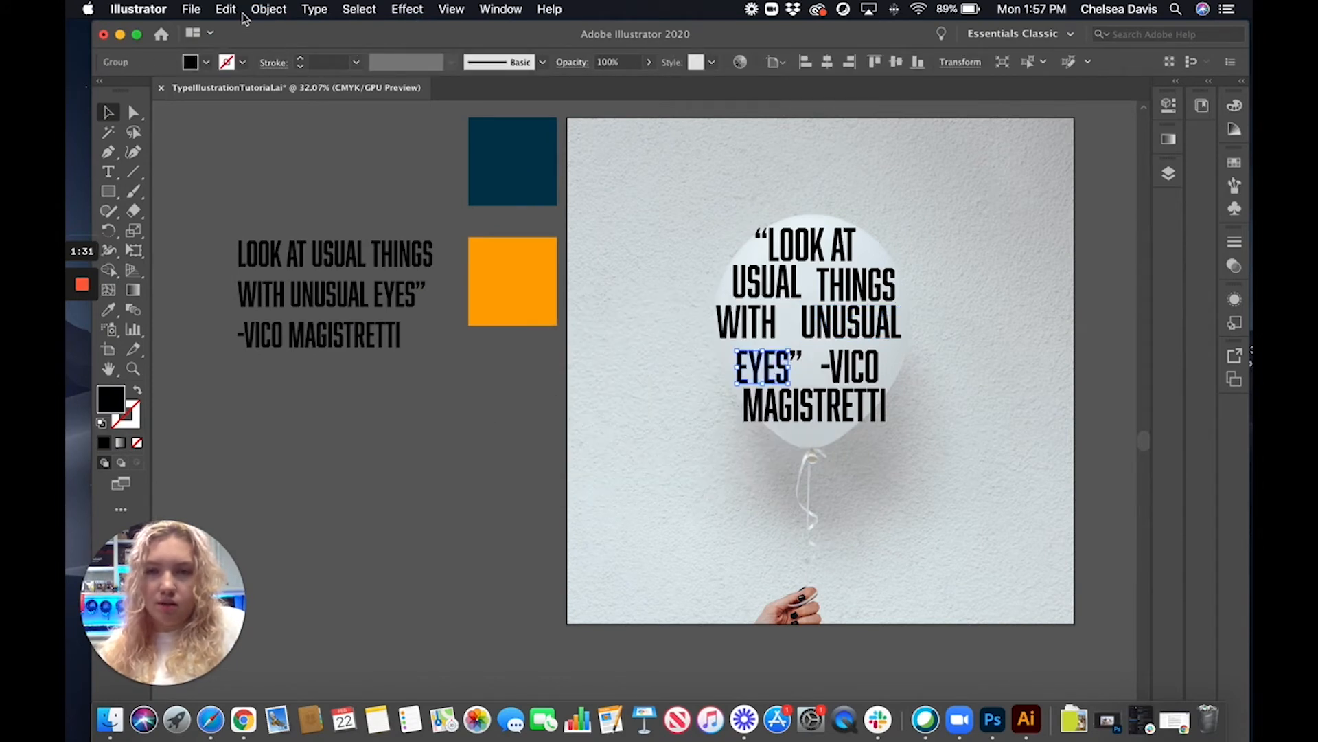
pyautogui.click(268, 9)
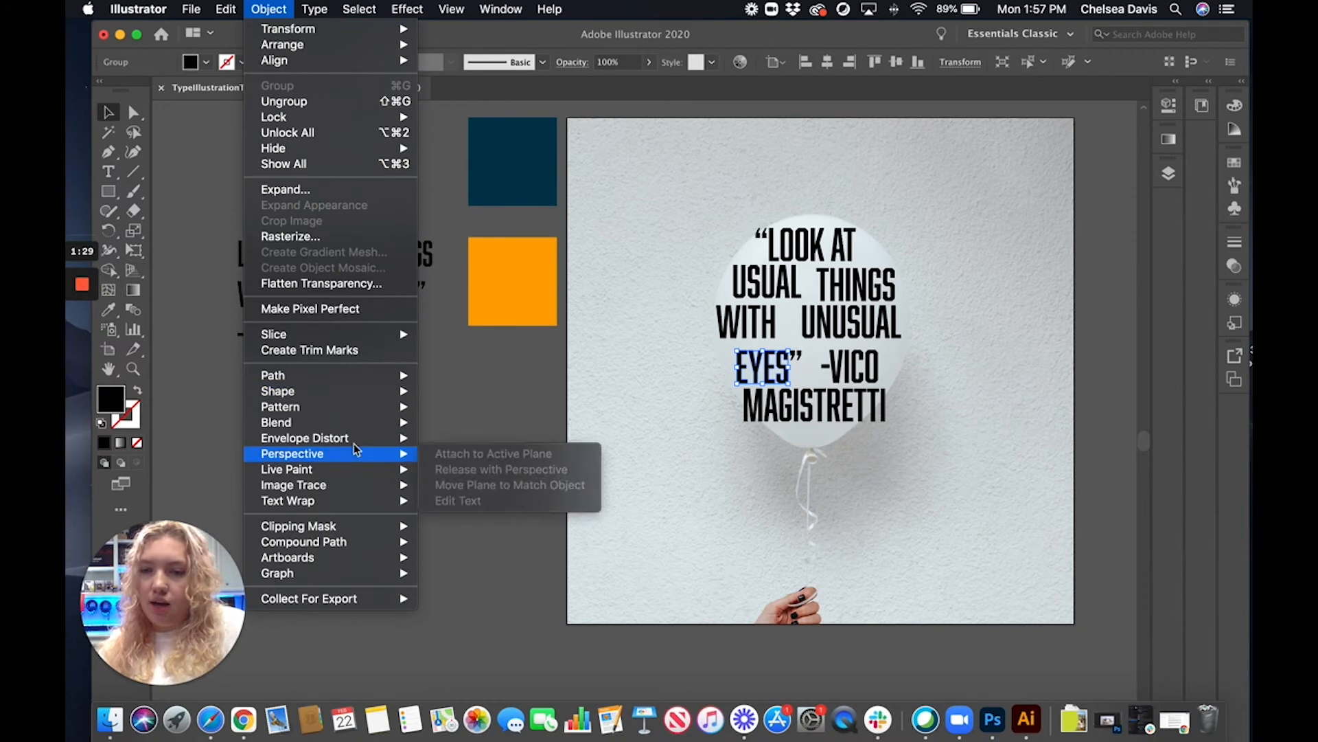
pyautogui.moveTo(359, 439)
pyautogui.click(483, 453)
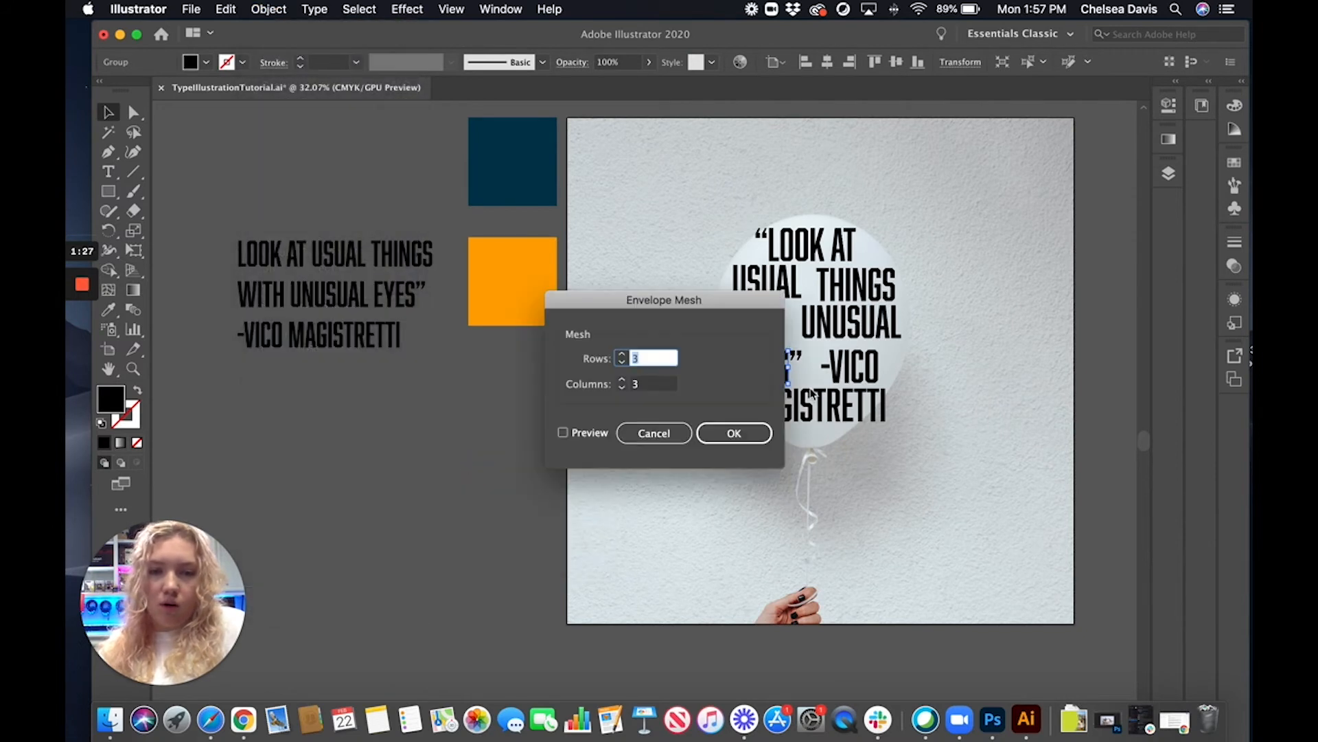
pyautogui.click(731, 434)
# Apply an envelope mesh with 3 rows and 3 columns to the word VICO
pyautogui.click(859, 371)
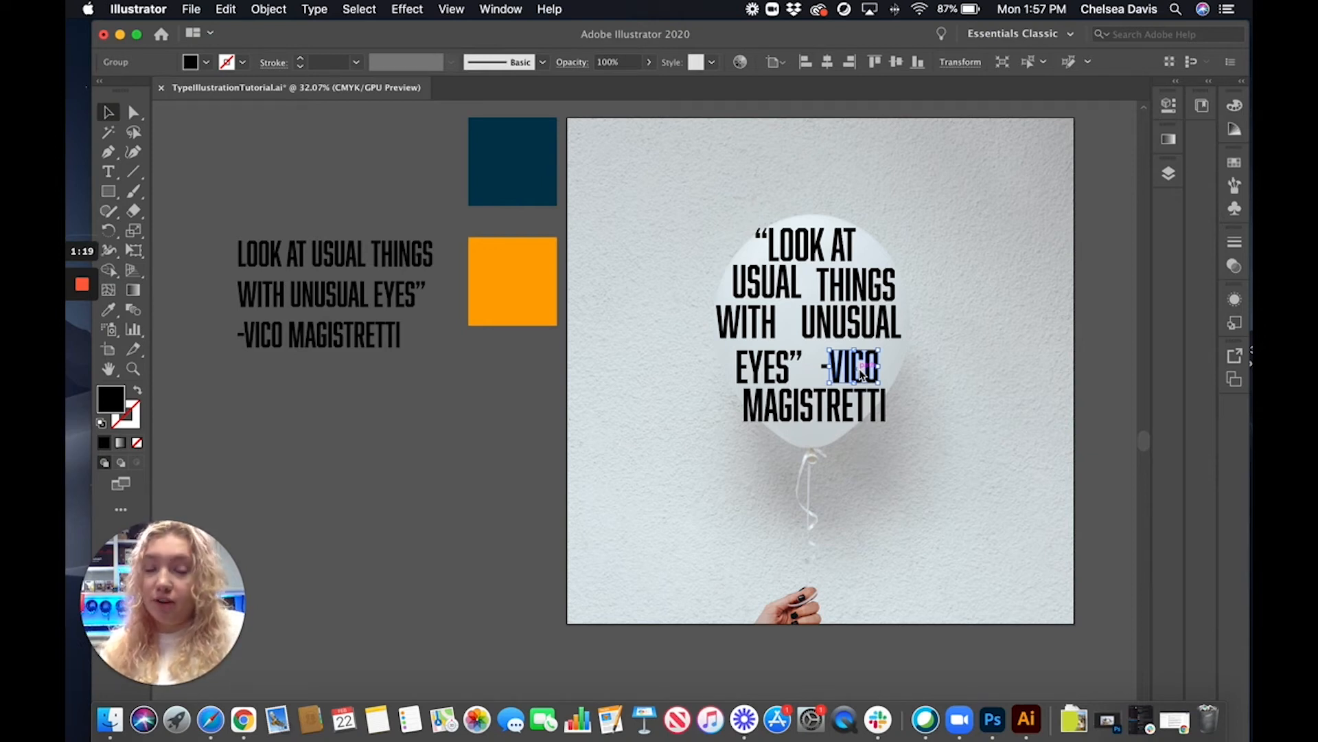
pyautogui.click(267, 10)
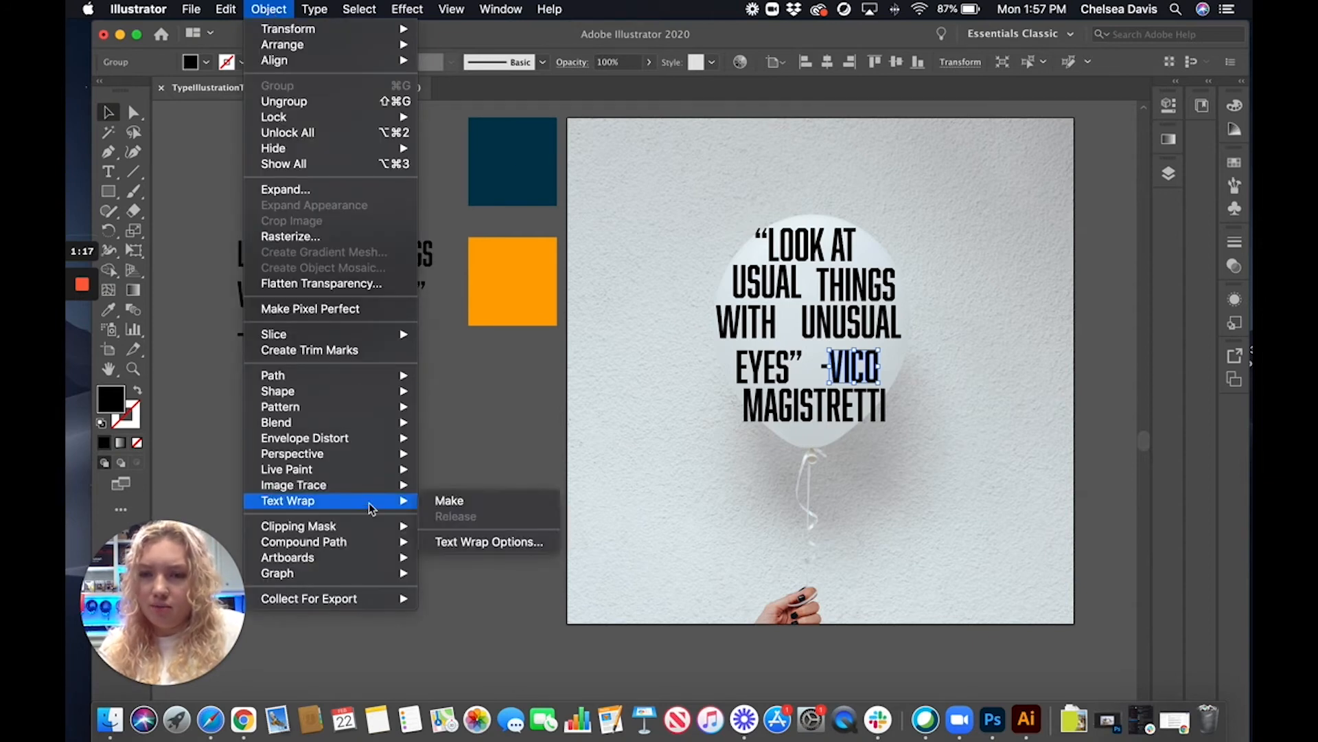
pyautogui.moveTo(367, 445)
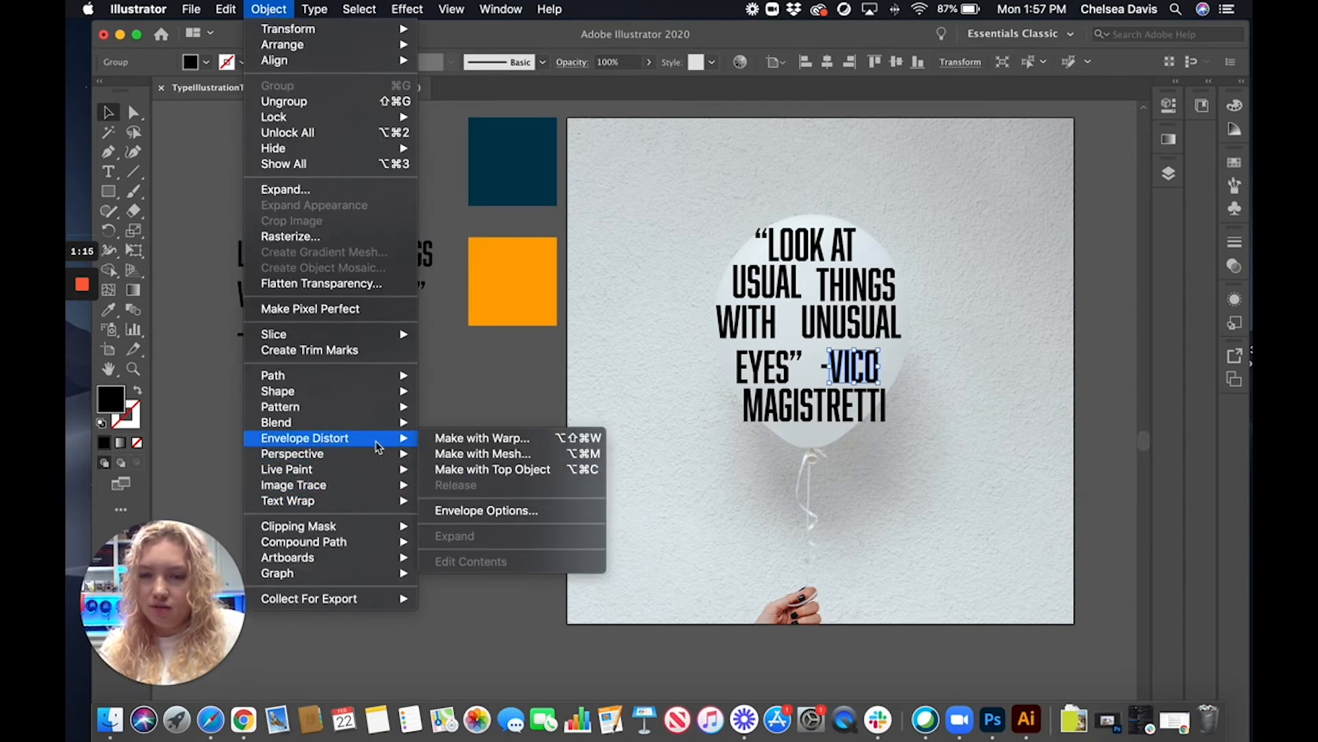
pyautogui.click(472, 456)
pyautogui.click(747, 434)
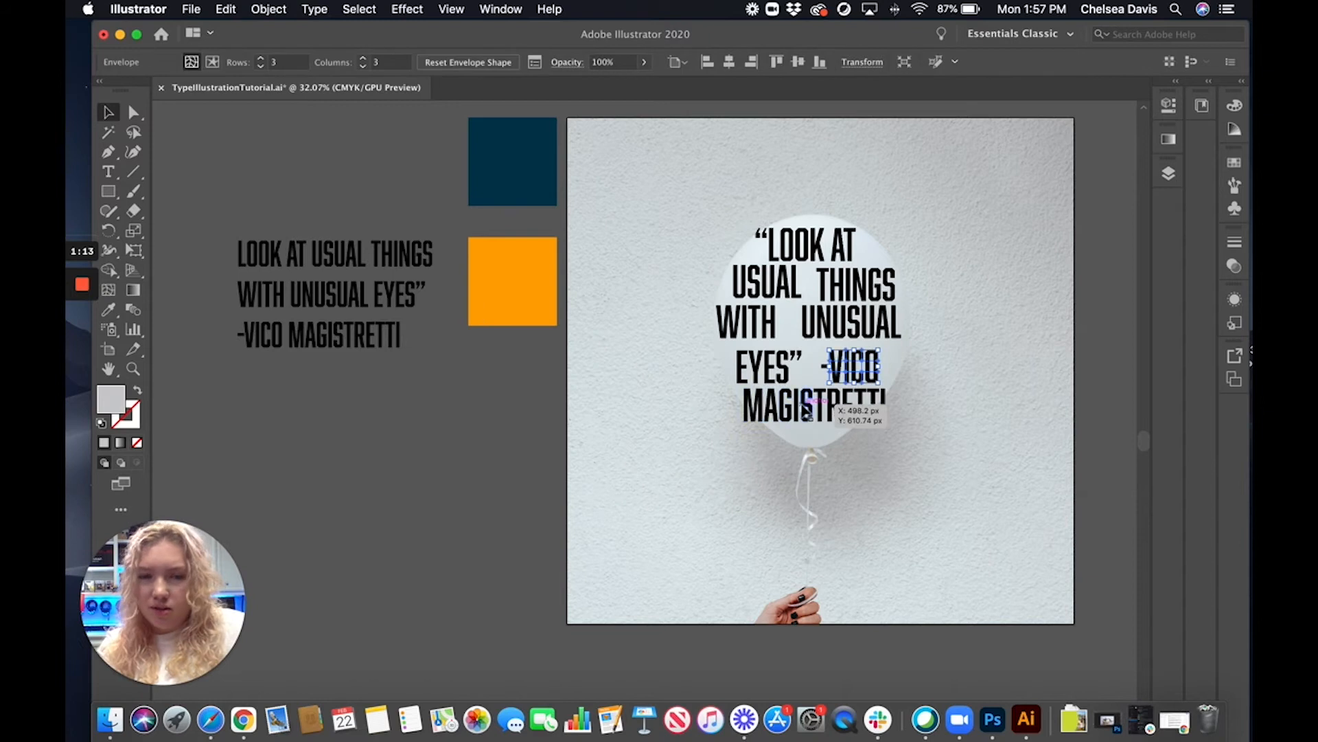
# Apply an envelope mesh with 3 rows and 3 columns to the word MAGISTRETTI
pyautogui.click(268, 9)
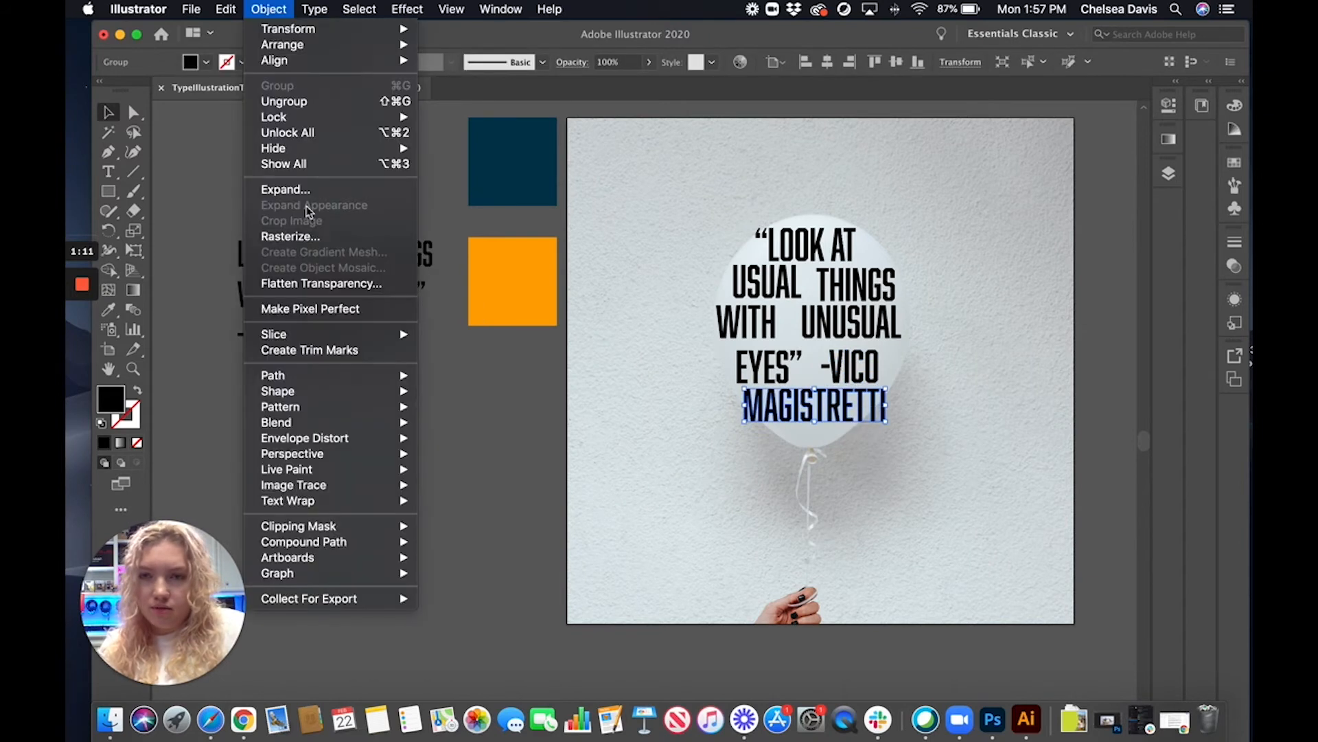
pyautogui.moveTo(374, 441)
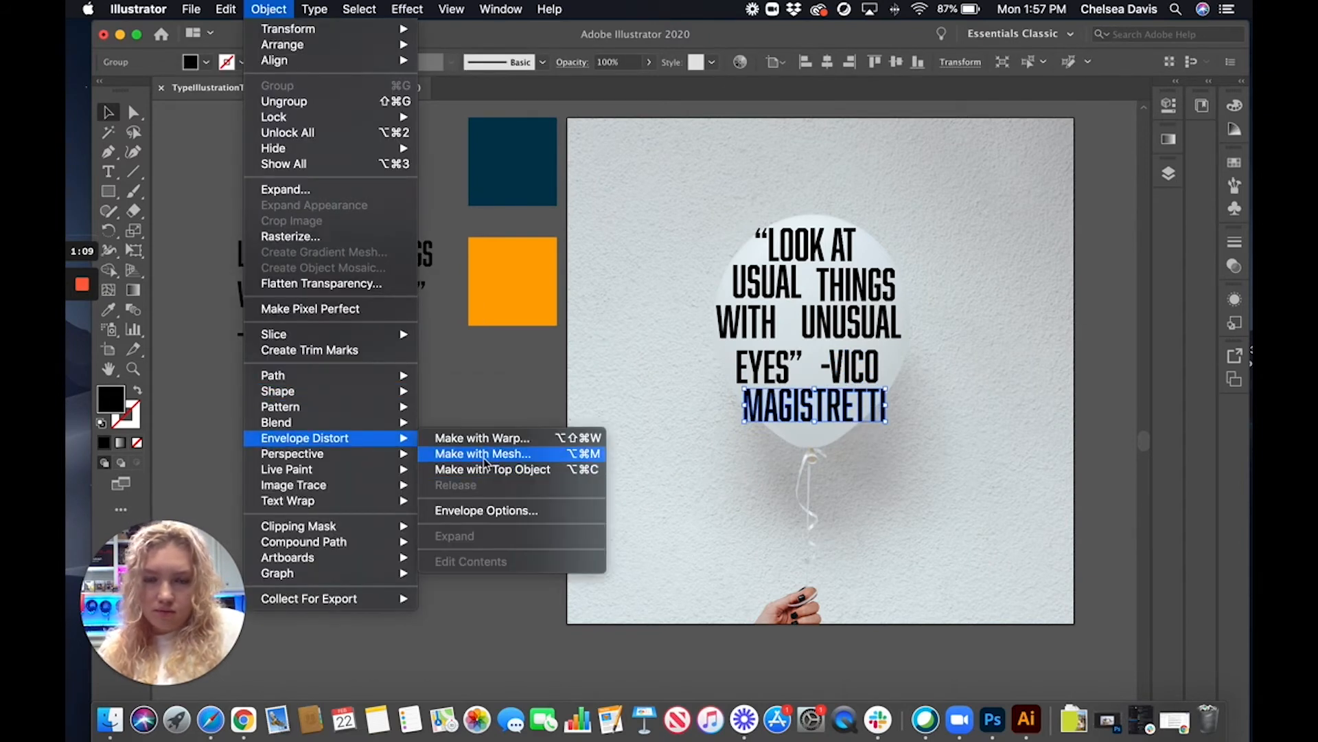
pyautogui.click(483, 453)
pyautogui.click(731, 435)
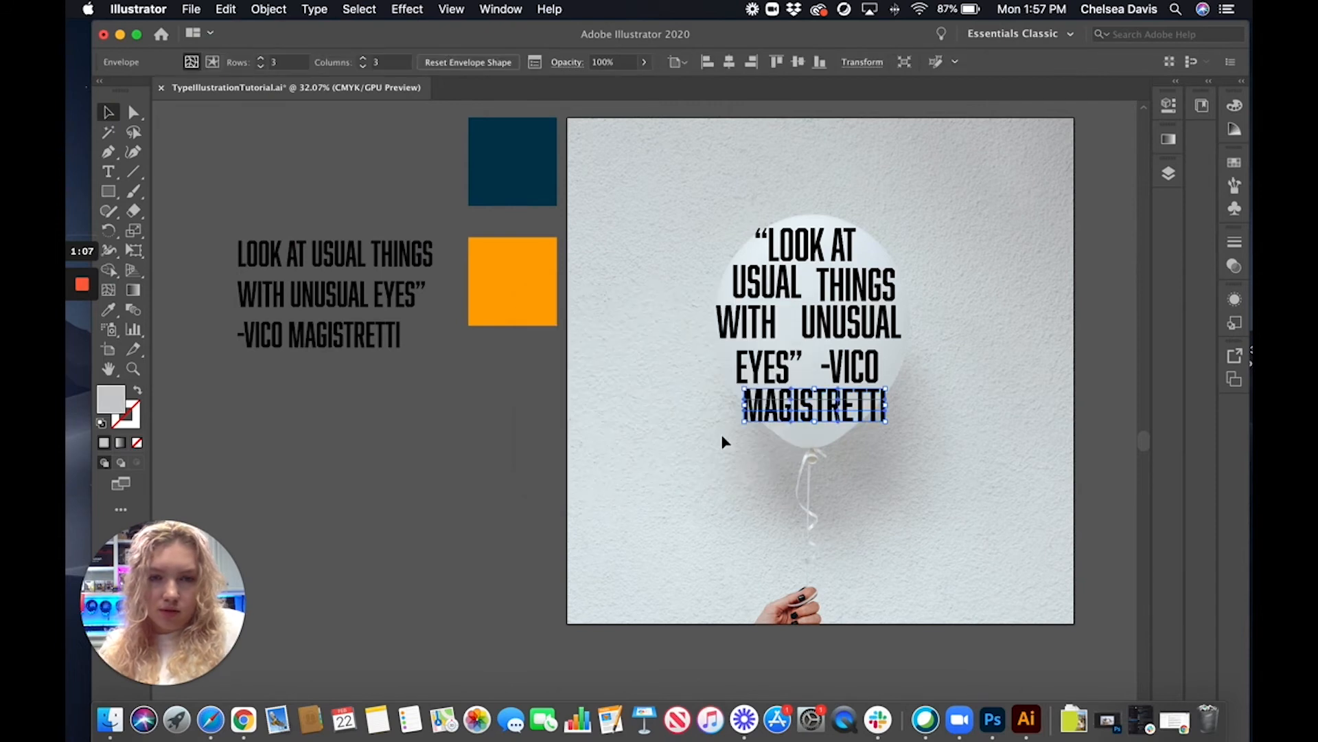
# Select the envelope of the word LOOK for editing its mesh points with the Direct Selection tool
pyautogui.click(133, 368)
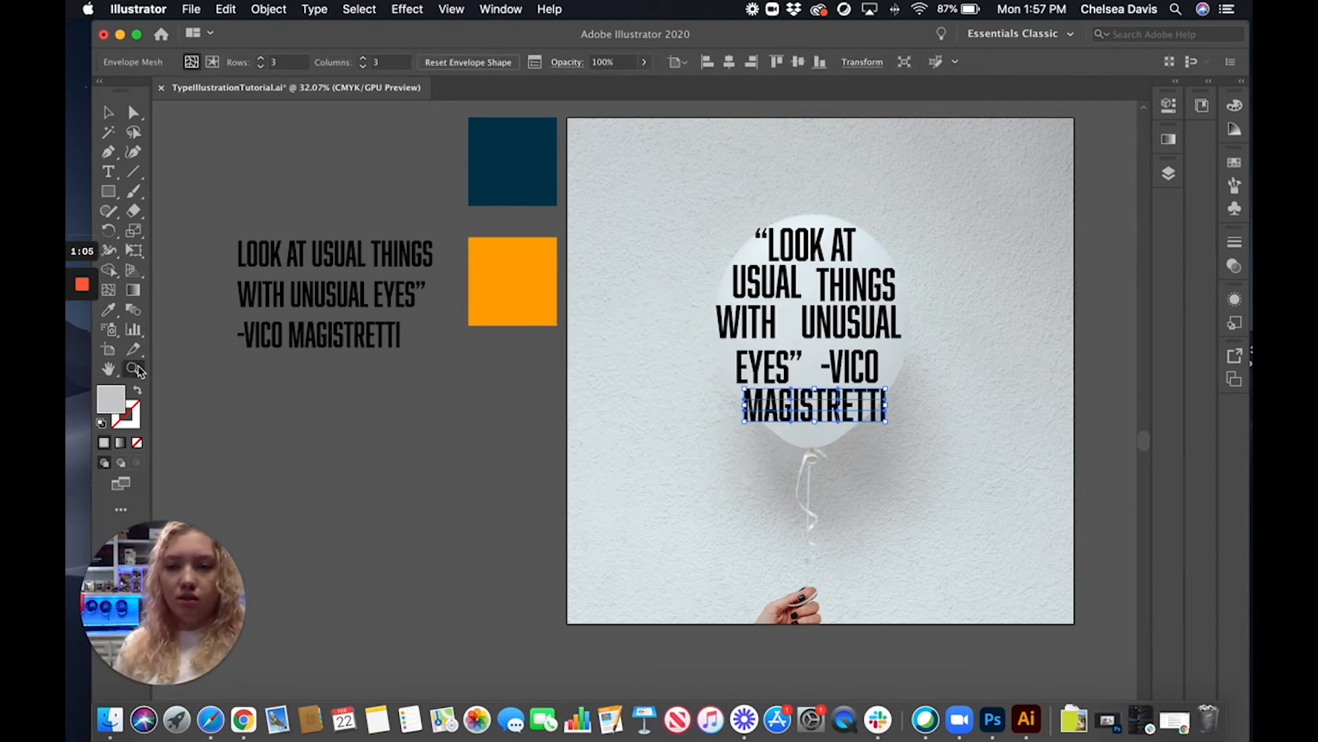
pyautogui.click(793, 343)
pyautogui.click(627, 421)
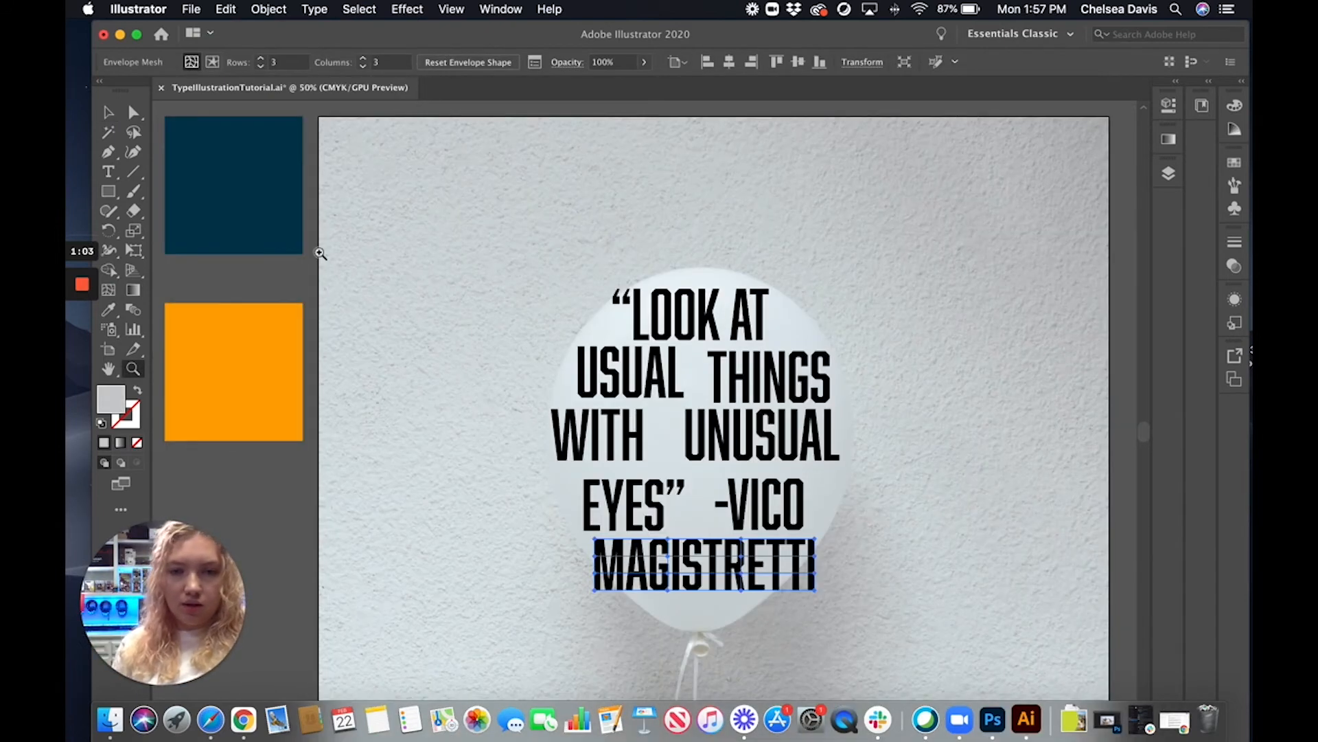
pyautogui.click(109, 115)
pyautogui.click(464, 368)
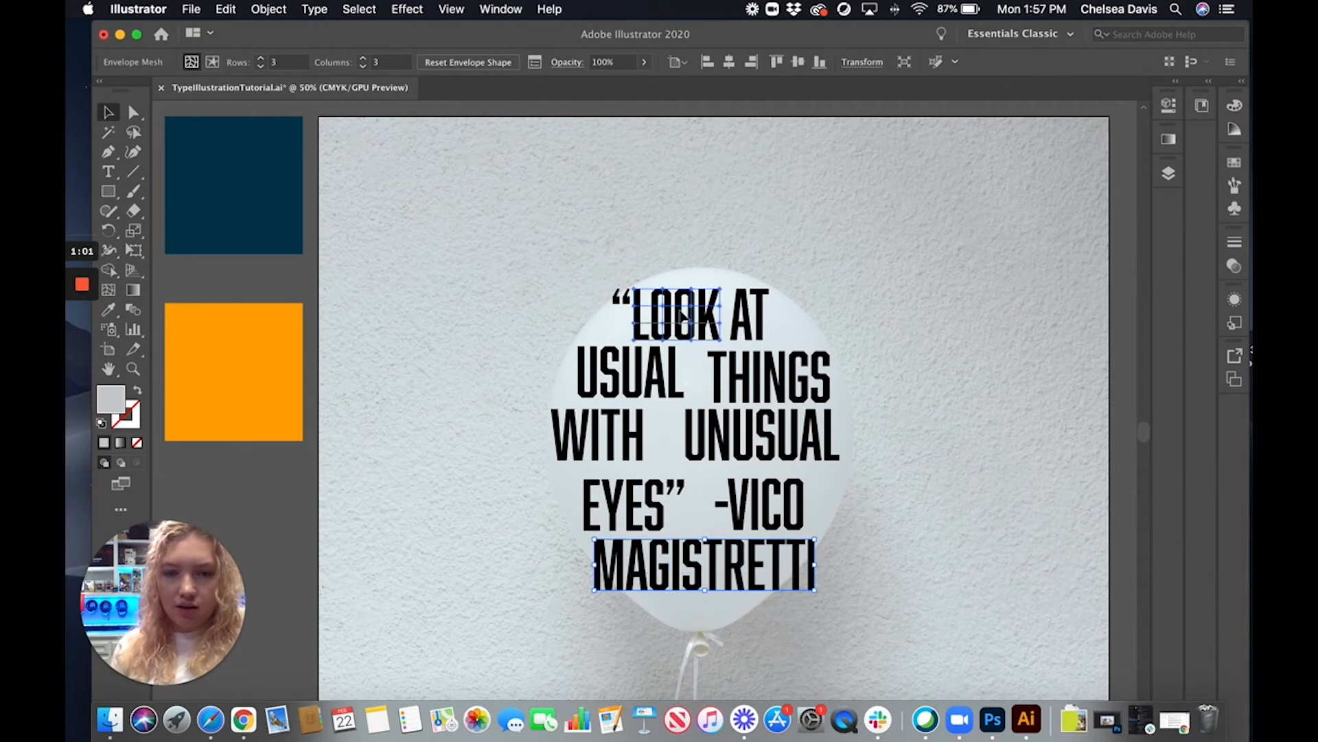
pyautogui.click(133, 112)
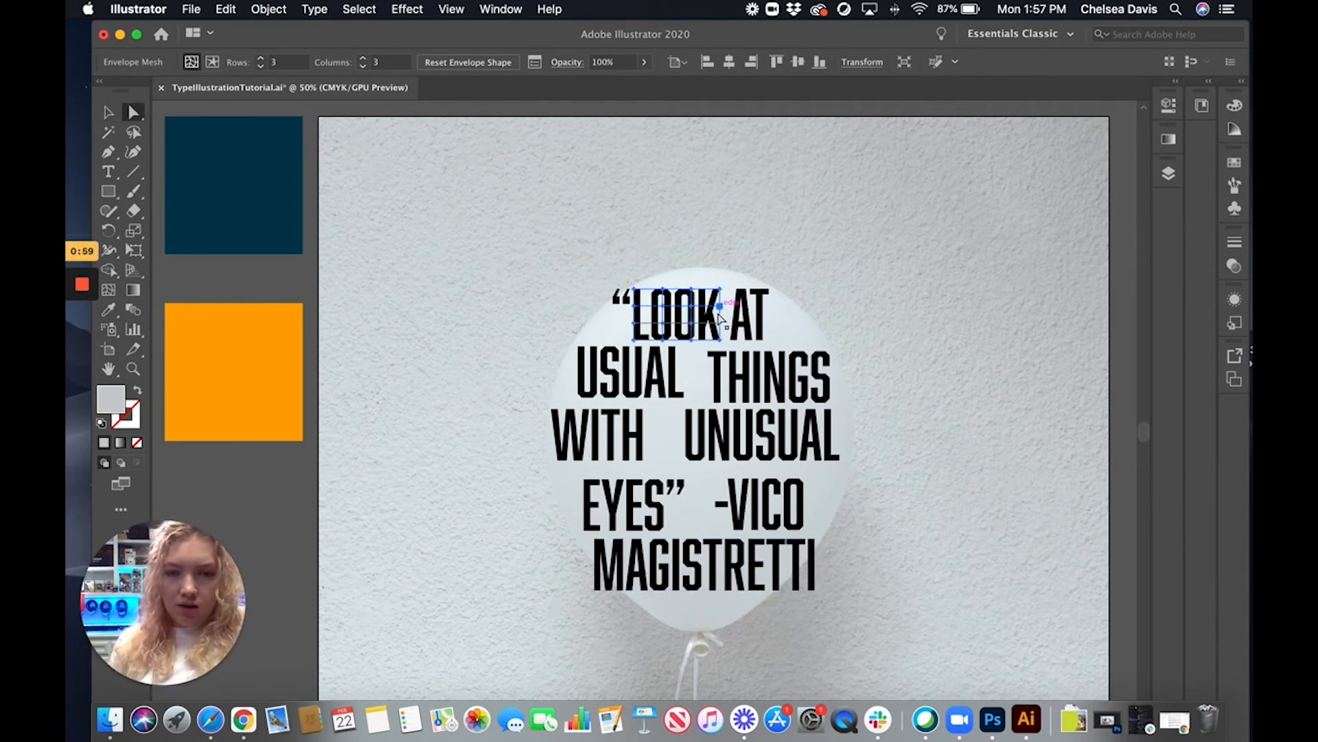
pyautogui.moveTo(632, 323)
pyautogui.mouseDown()
pyautogui.moveTo(634, 308)
pyautogui.moveTo(615, 309)
pyautogui.mouseUp()
pyautogui.press('super+z')
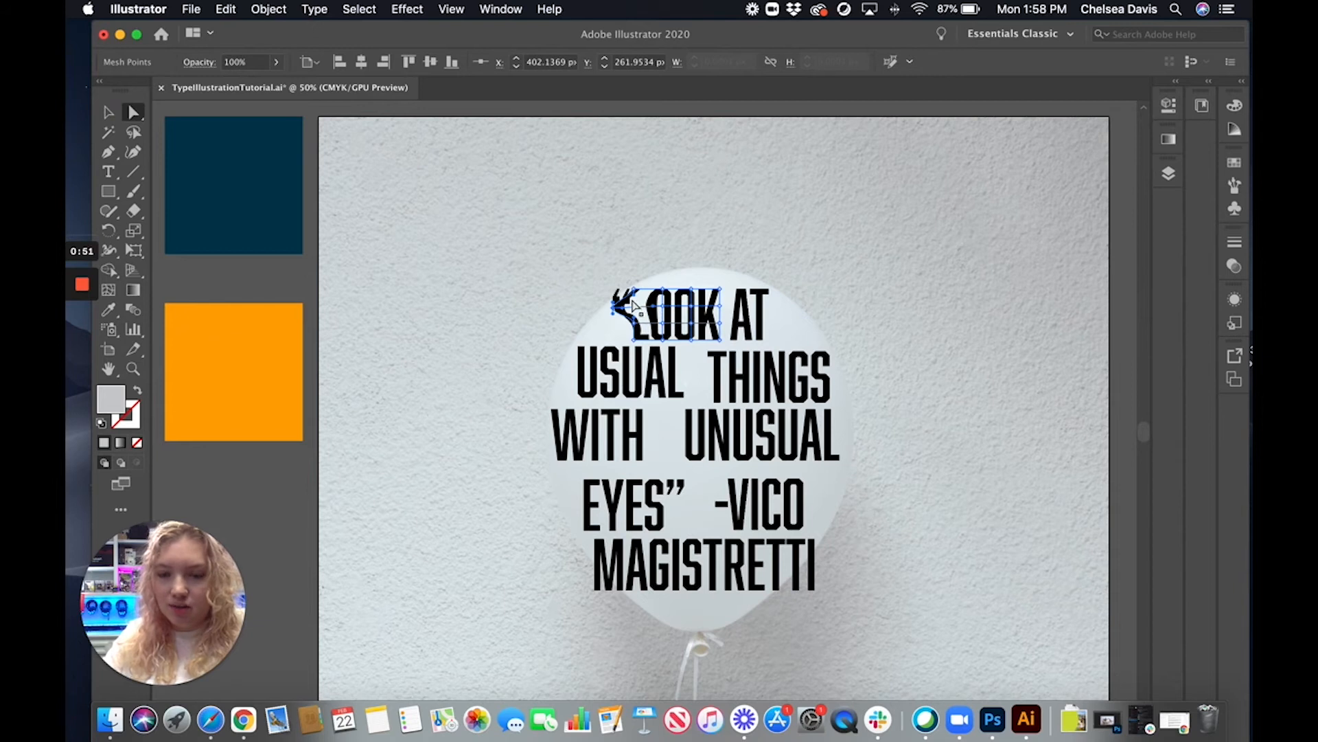
pyautogui.press('super+z')
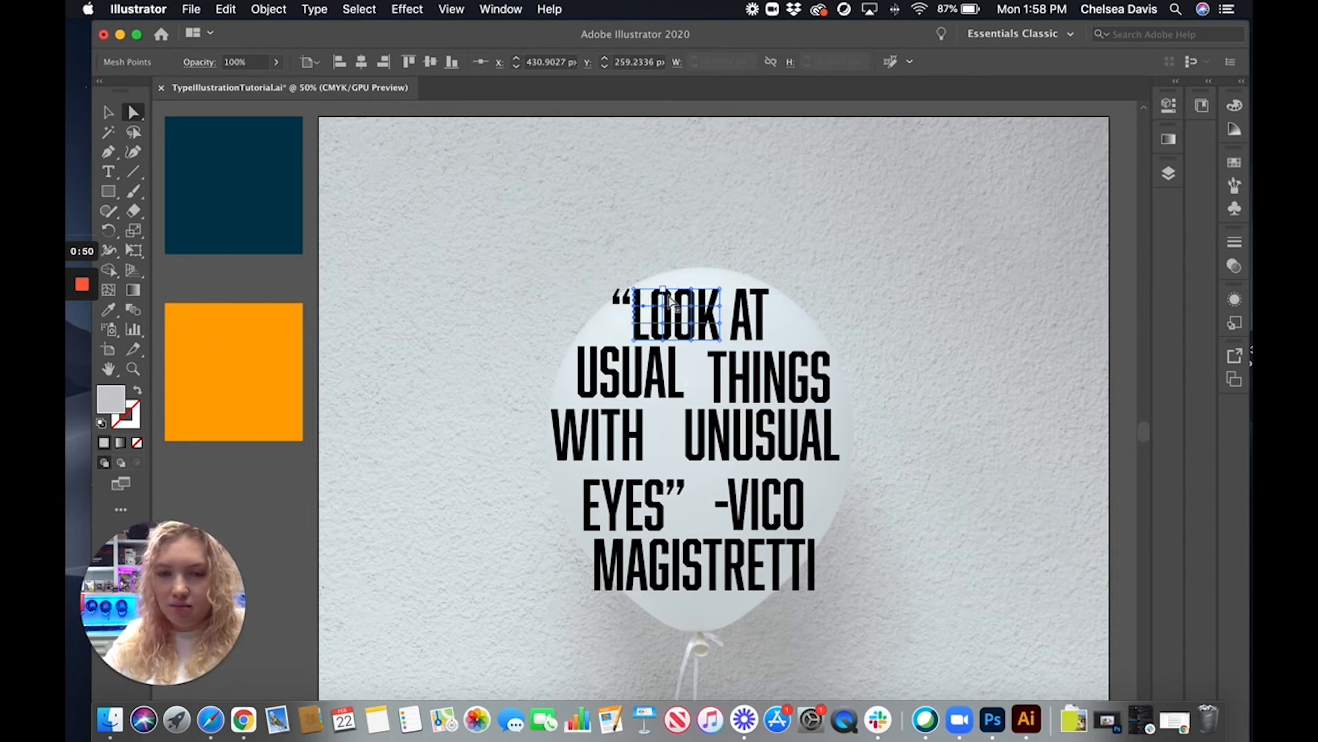
# Raise the two upper-right mesh points of LOOK by about 12 px and nudge its second top point upward to follow the balloon's curve
pyautogui.click(721, 289)
pyautogui.keyDown('shift'); pyautogui.click(691, 289); pyautogui.keyUp('shift')
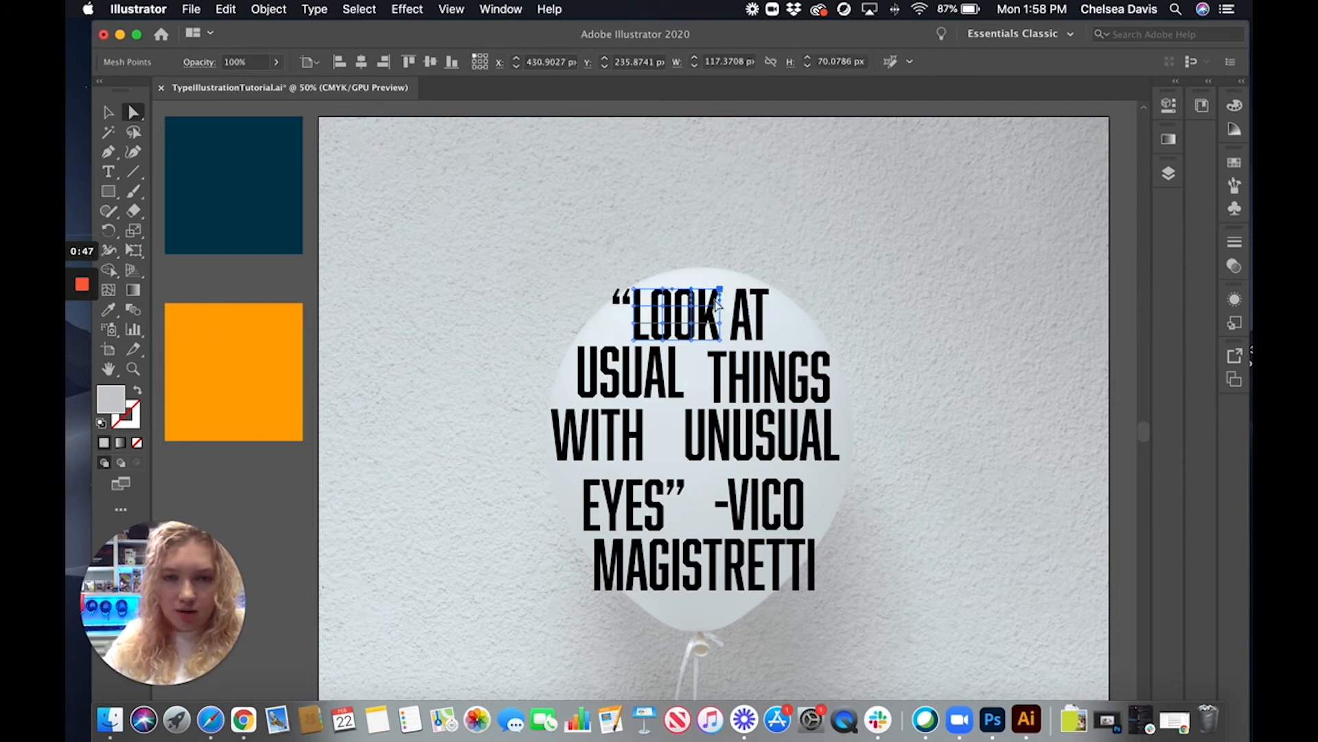
pyautogui.moveTo(720, 289); pyautogui.dragTo(720, 283)
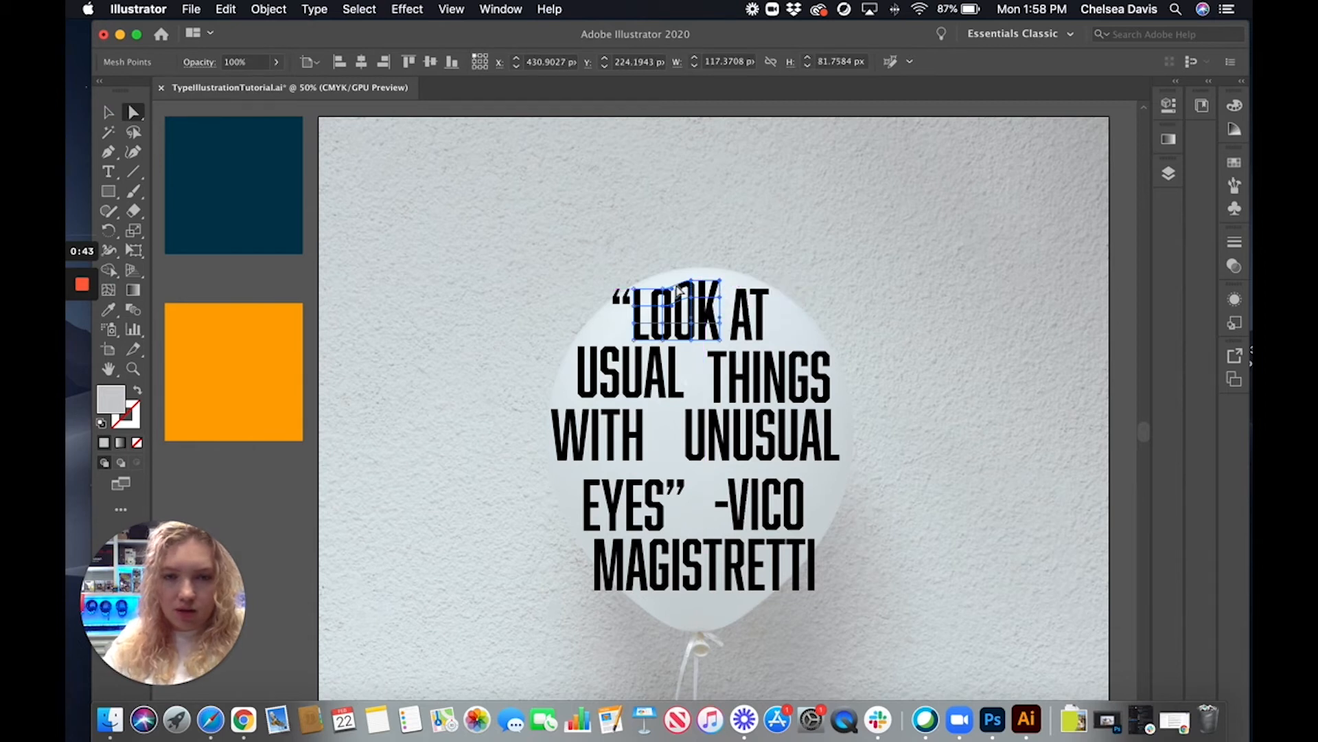
pyautogui.click(664, 310)
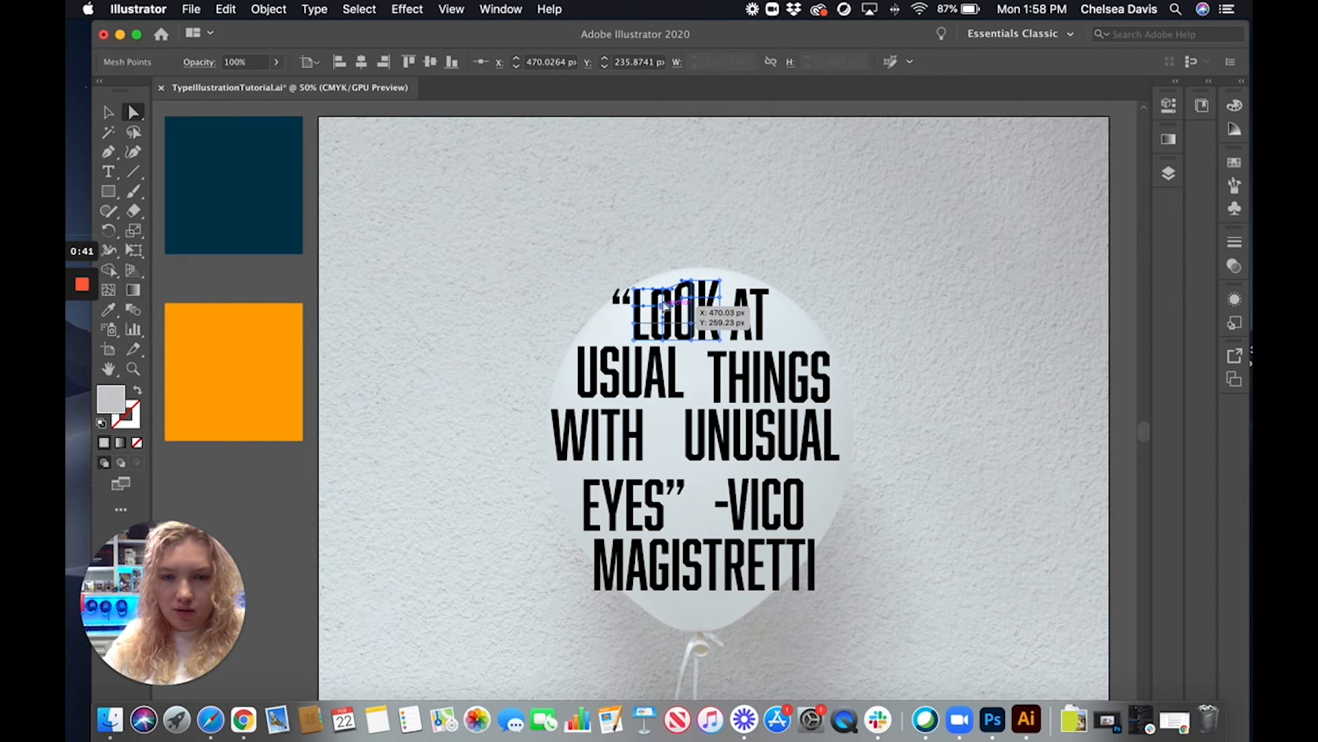
pyautogui.scroll(-2, 663, 304)
pyautogui.moveTo(664, 224); pyautogui.dragTo(665, 215)
pyautogui.click(813, 237)
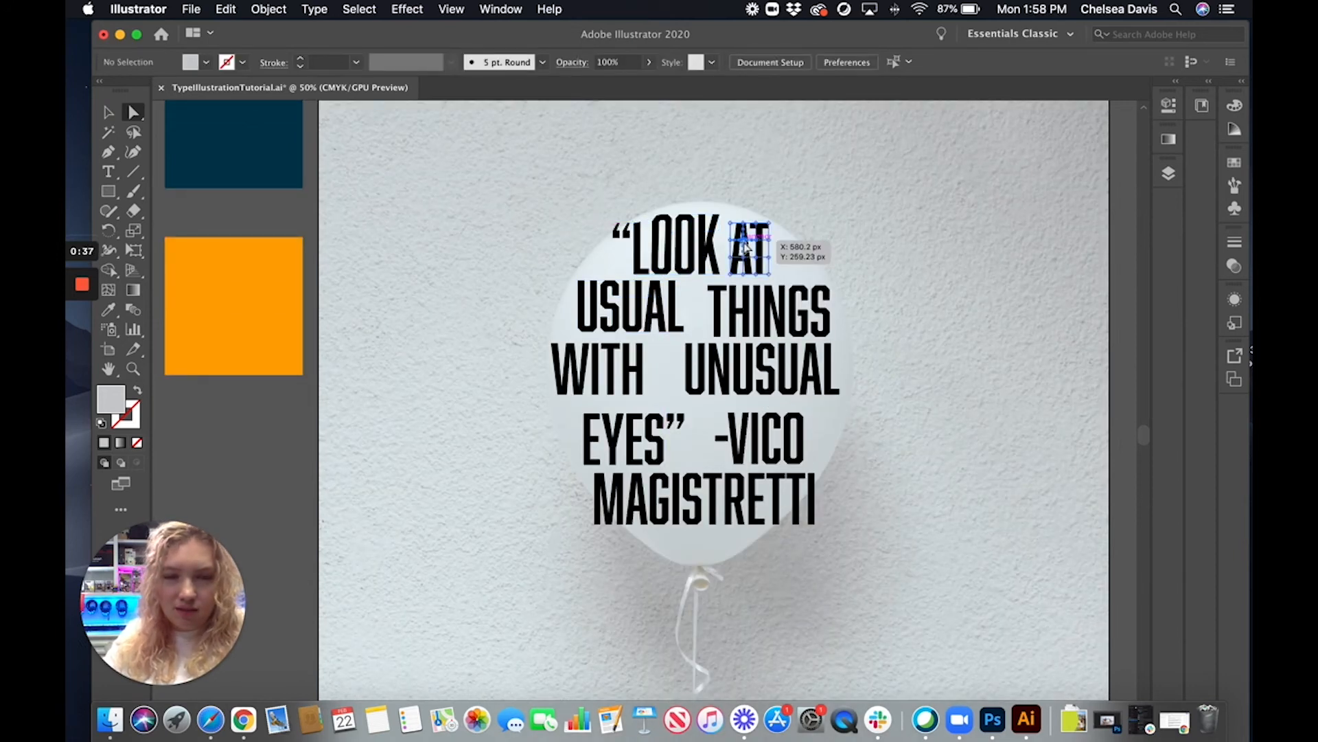
# Raise the two upper-left mesh points of the word AT to match the raised top of LOOK
pyautogui.click(730, 224)
pyautogui.keyDown('shift'); pyautogui.click(756, 224); pyautogui.keyUp('shift')
pyautogui.moveTo(760, 220); pyautogui.dragTo(761, 220)
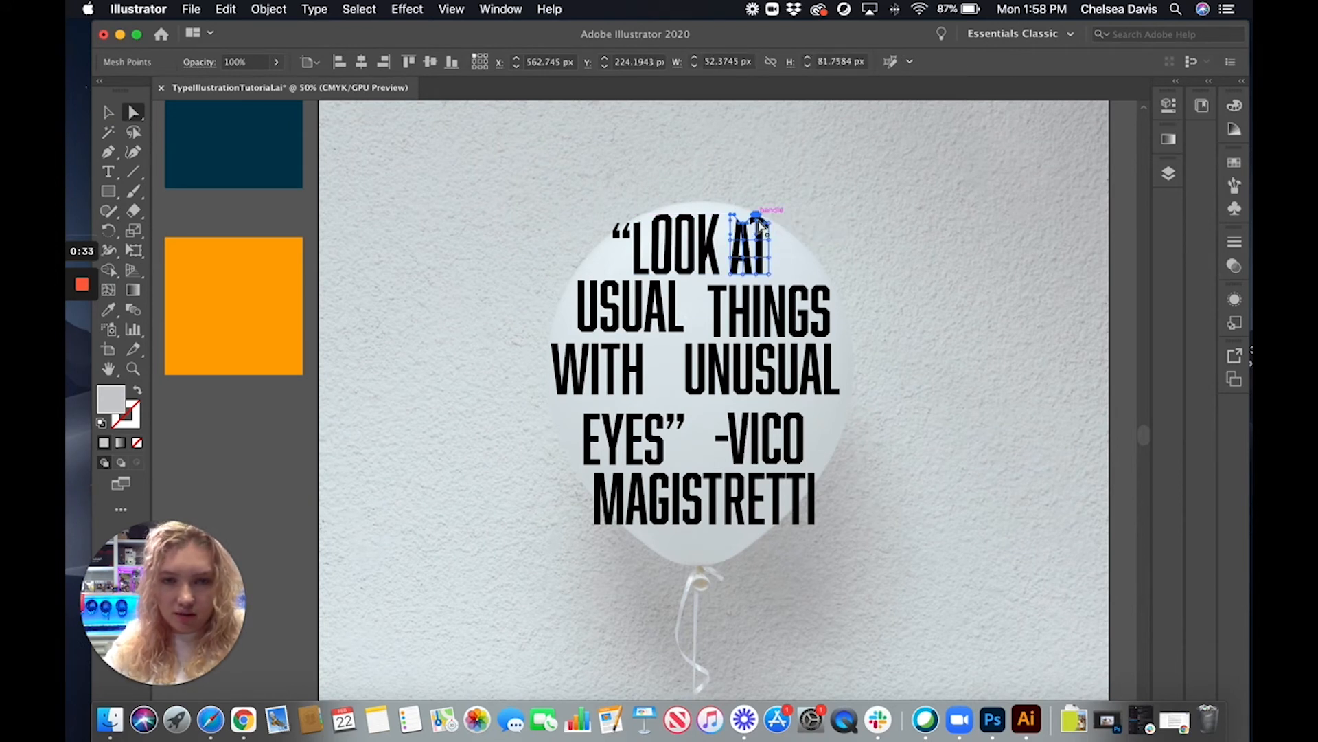
pyautogui.press('super+z')
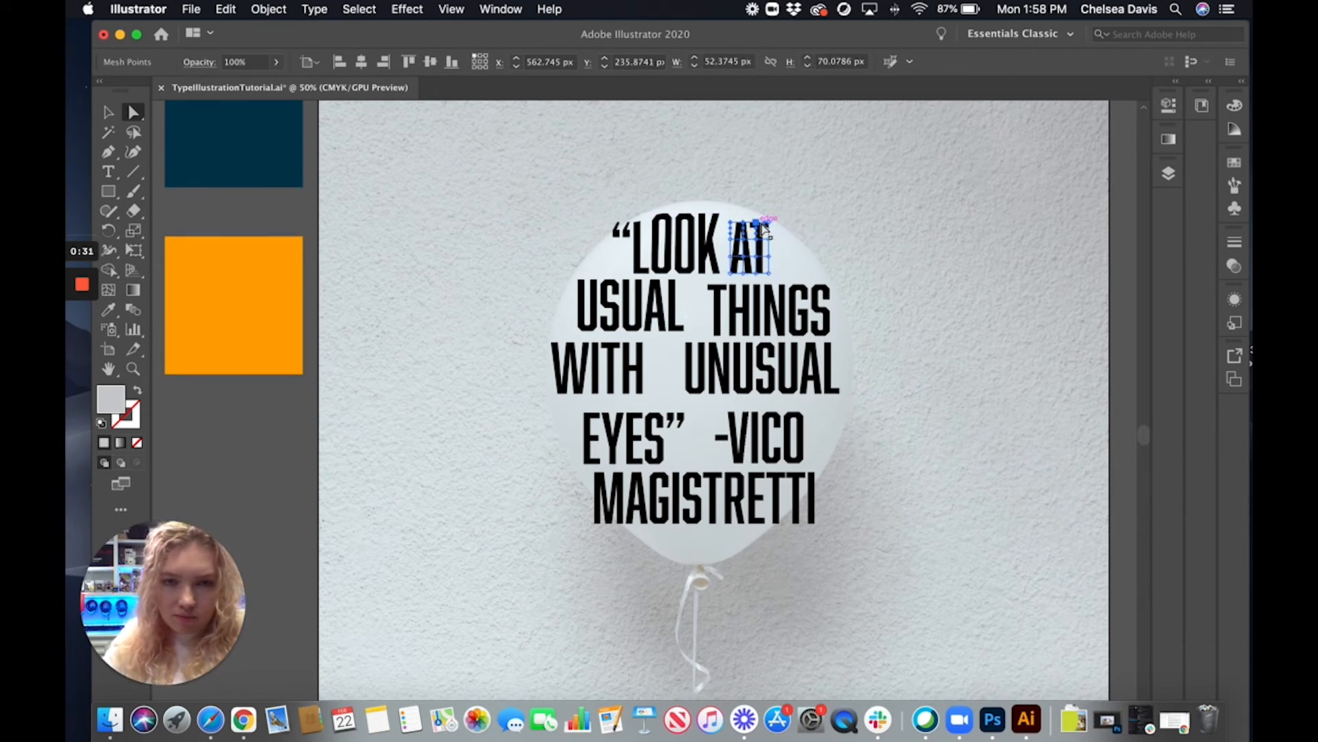
pyautogui.moveTo(758, 223); pyautogui.dragTo(758, 215)
pyautogui.click(813, 220)
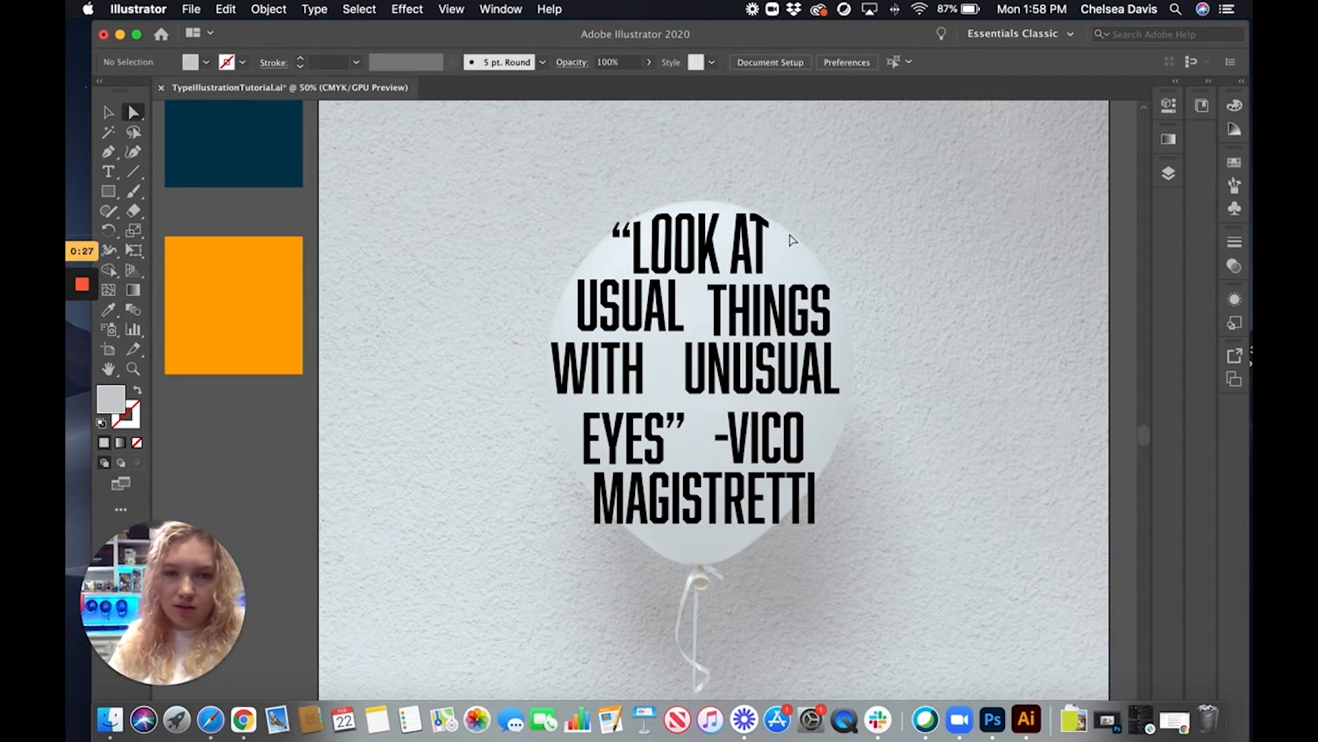
# Adjust the handle of AT's upper-right corner mesh point so the top of the T slopes along the balloon's edge
pyautogui.scroll(5, 774, 230)
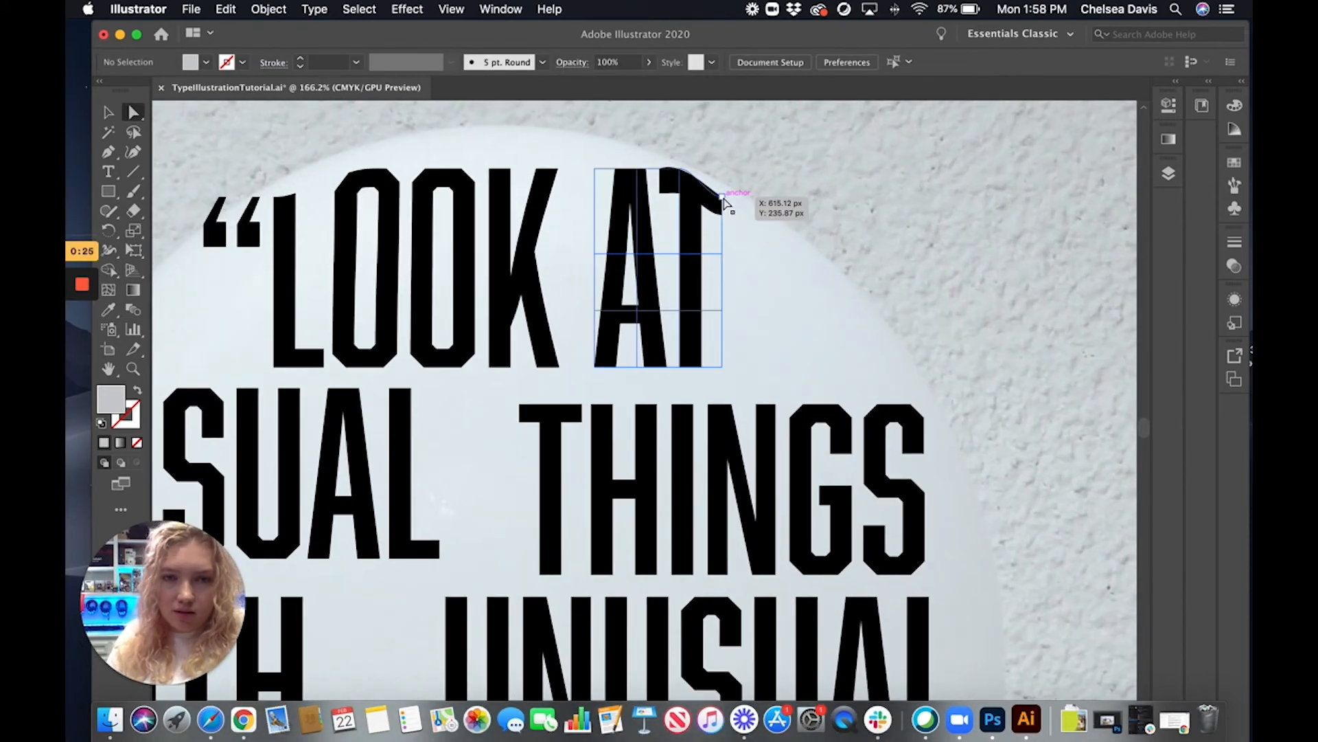
pyautogui.click(721, 199)
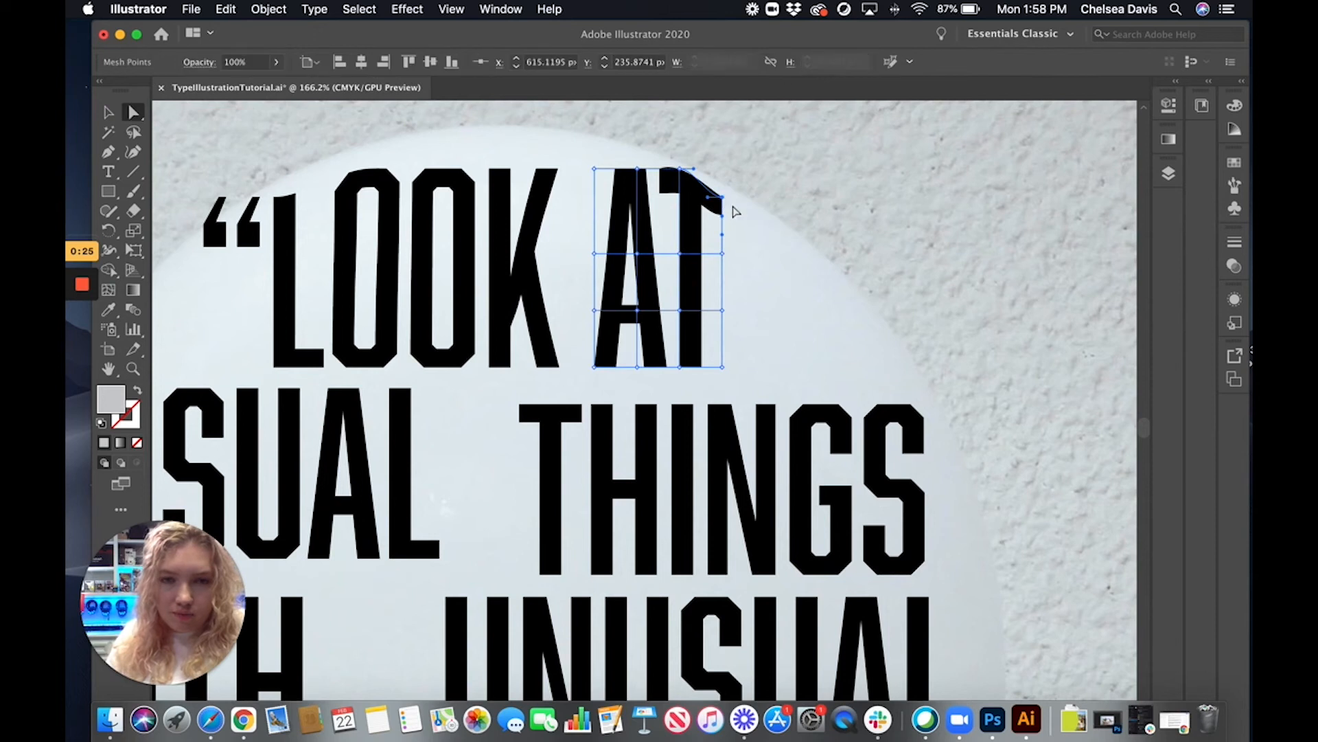
pyautogui.moveTo(709, 202); pyautogui.dragTo(714, 190)
pyautogui.scroll(-5, 749, 213)
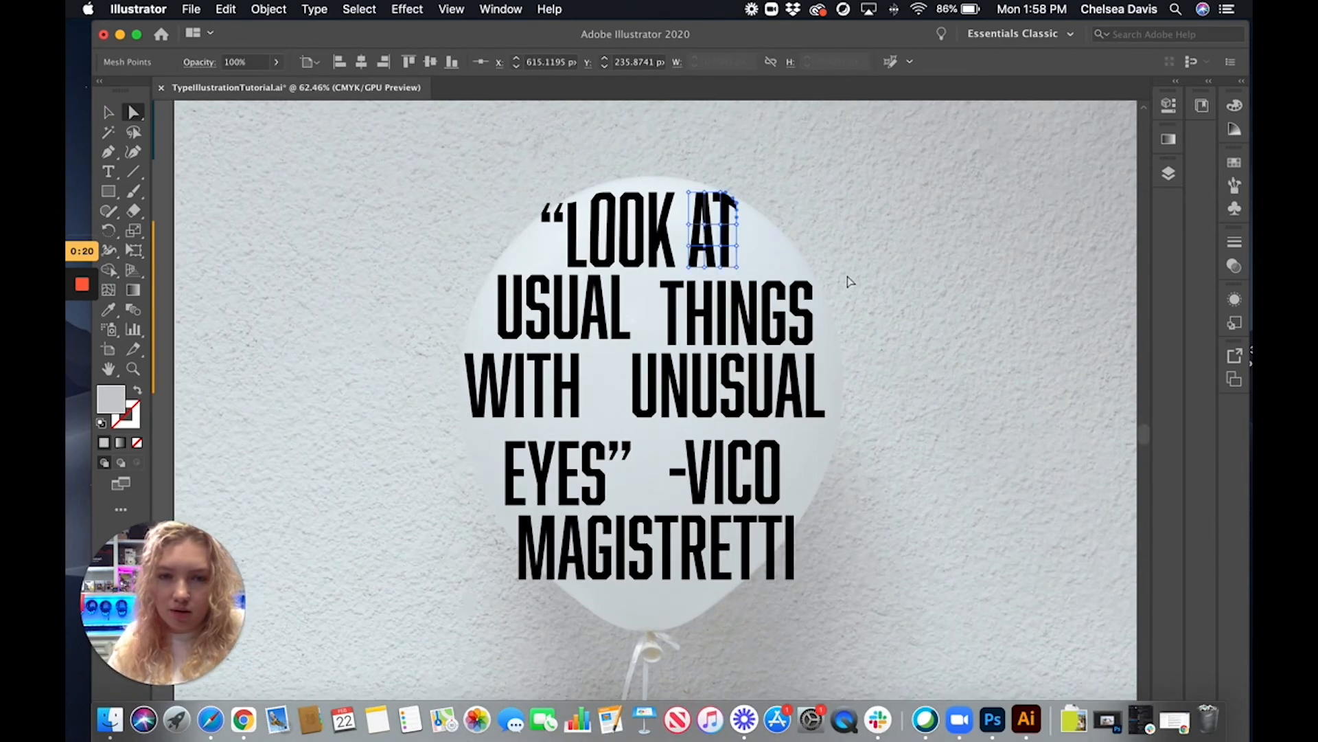
# Raise the third mesh point along the top edge of THINGS so the word arches toward AT
pyautogui.click(736, 298)
pyautogui.click(762, 281)
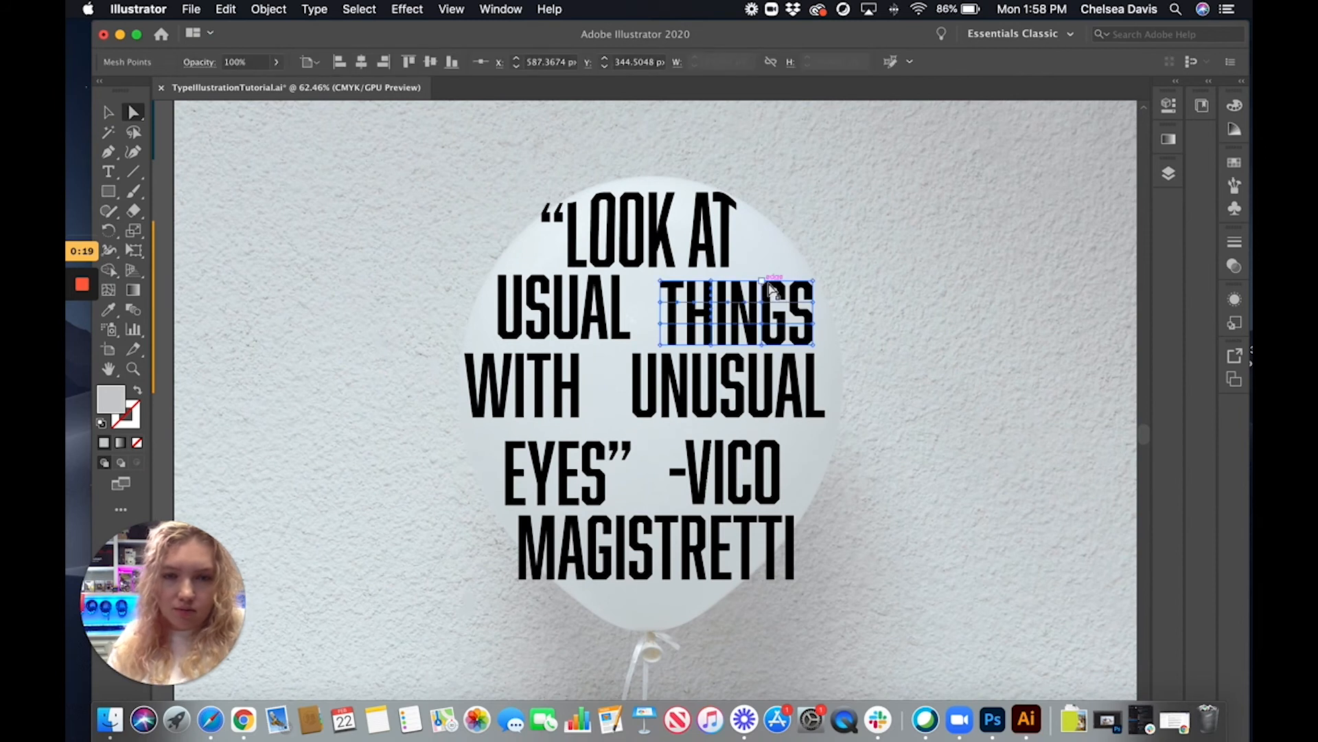
pyautogui.moveTo(766, 281); pyautogui.dragTo(764, 267)
pyautogui.click(722, 301)
# Raise the two upper-left mesh points of USUAL to fill the gap below LOOK
pyautogui.click(588, 297)
pyautogui.click(541, 276)
pyautogui.keyDown('shift'); pyautogui.click(499, 276); pyautogui.keyUp('shift')
pyautogui.moveTo(542, 275); pyautogui.dragTo(541, 267)
pyautogui.click(825, 293)
# Lower the two bottom-left mesh points of WITH toward EYES, and select the EYES envelope
pyautogui.click(519, 393)
pyautogui.click(464, 417)
pyautogui.keyDown('shift'); pyautogui.click(503, 417); pyautogui.keyUp('shift')
pyautogui.moveTo(502, 418); pyautogui.dragTo(502, 428)
pyautogui.click(424, 350)
pyautogui.click(569, 464)
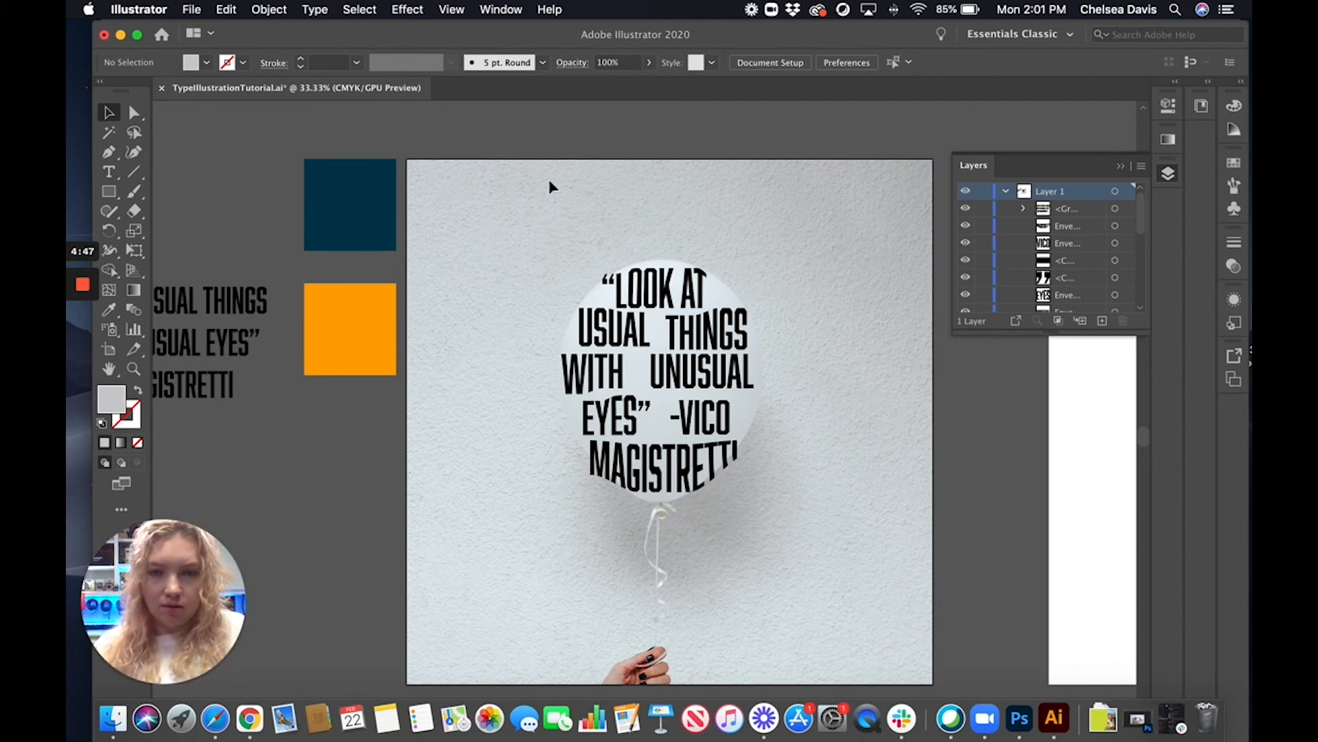
# Delete the practice warped lettering from the balloon and show the locked group holding the finished lettering
pyautogui.click(757, 474)
pyautogui.press('Delete')
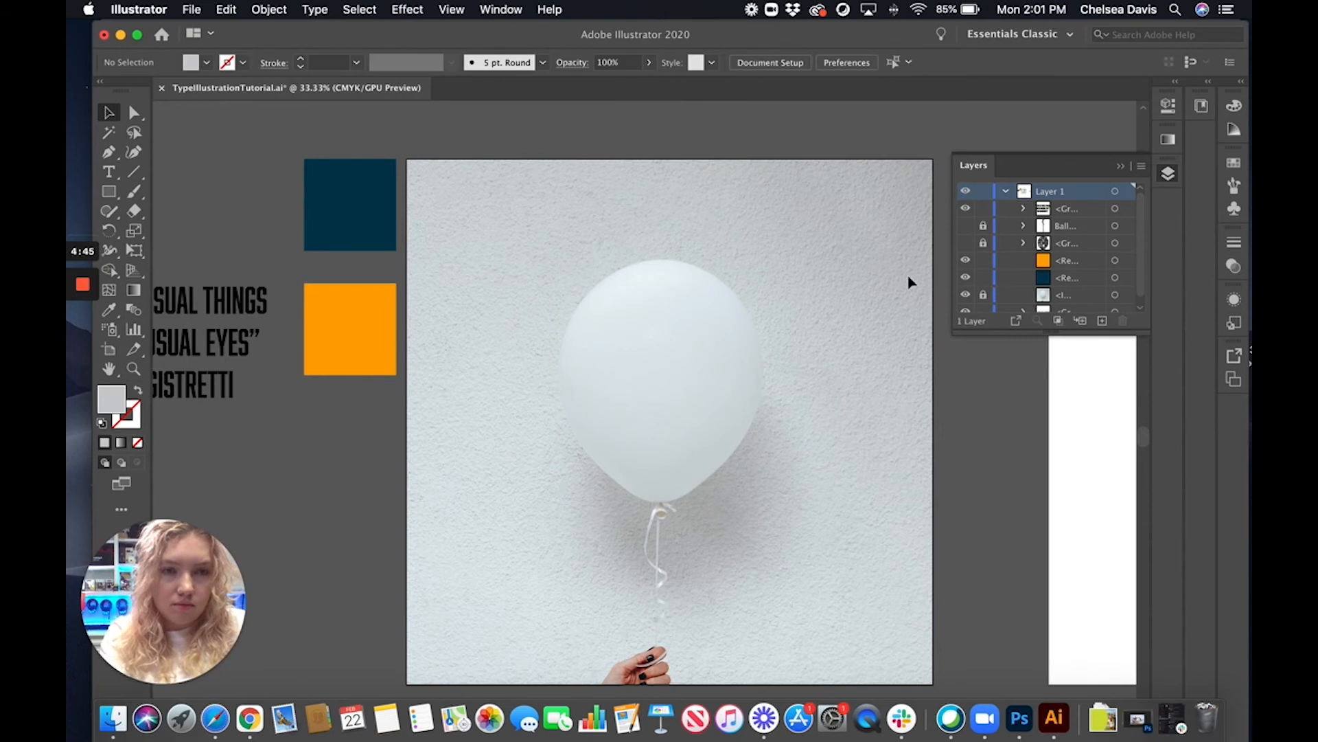
pyautogui.click(965, 244)
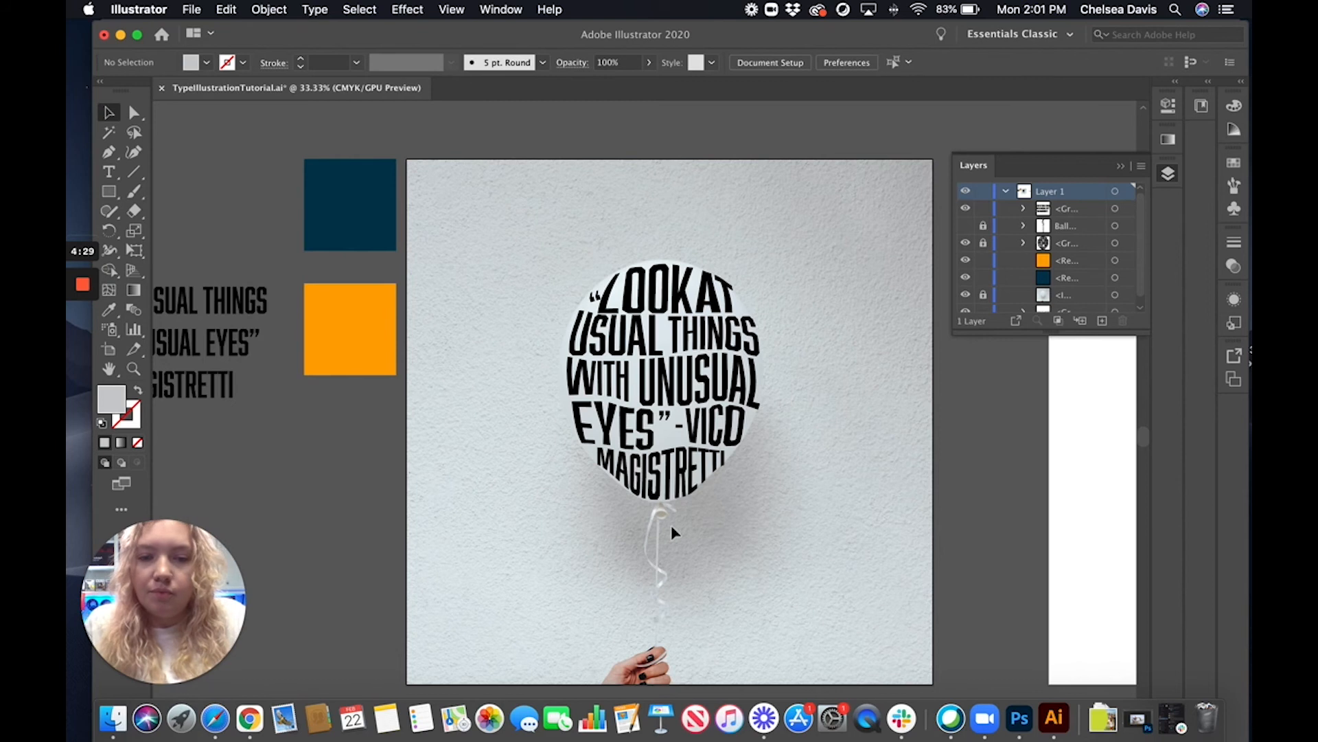
pyautogui.scroll(-1, 672, 532)
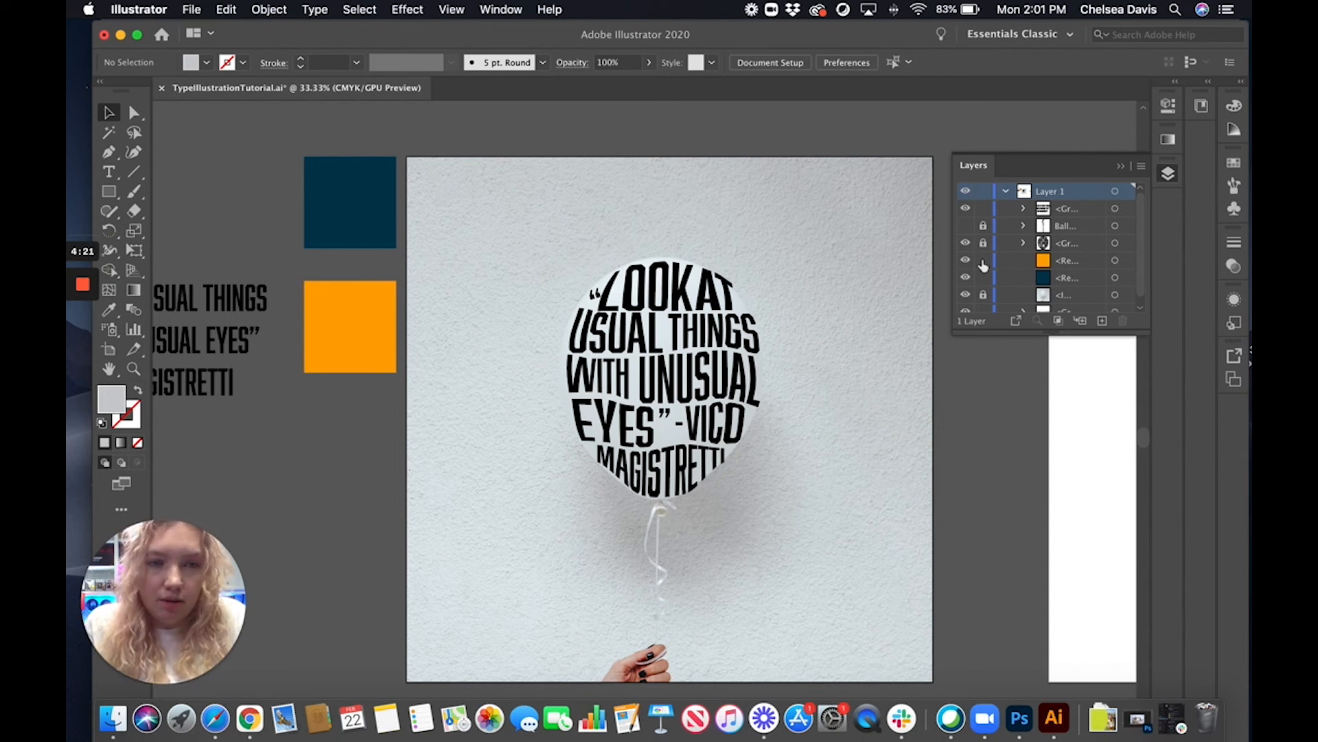
# Show the balloon string, unlock it along with the lettering, and fill both with the orange sampled from the swatch square
pyautogui.click(966, 227)
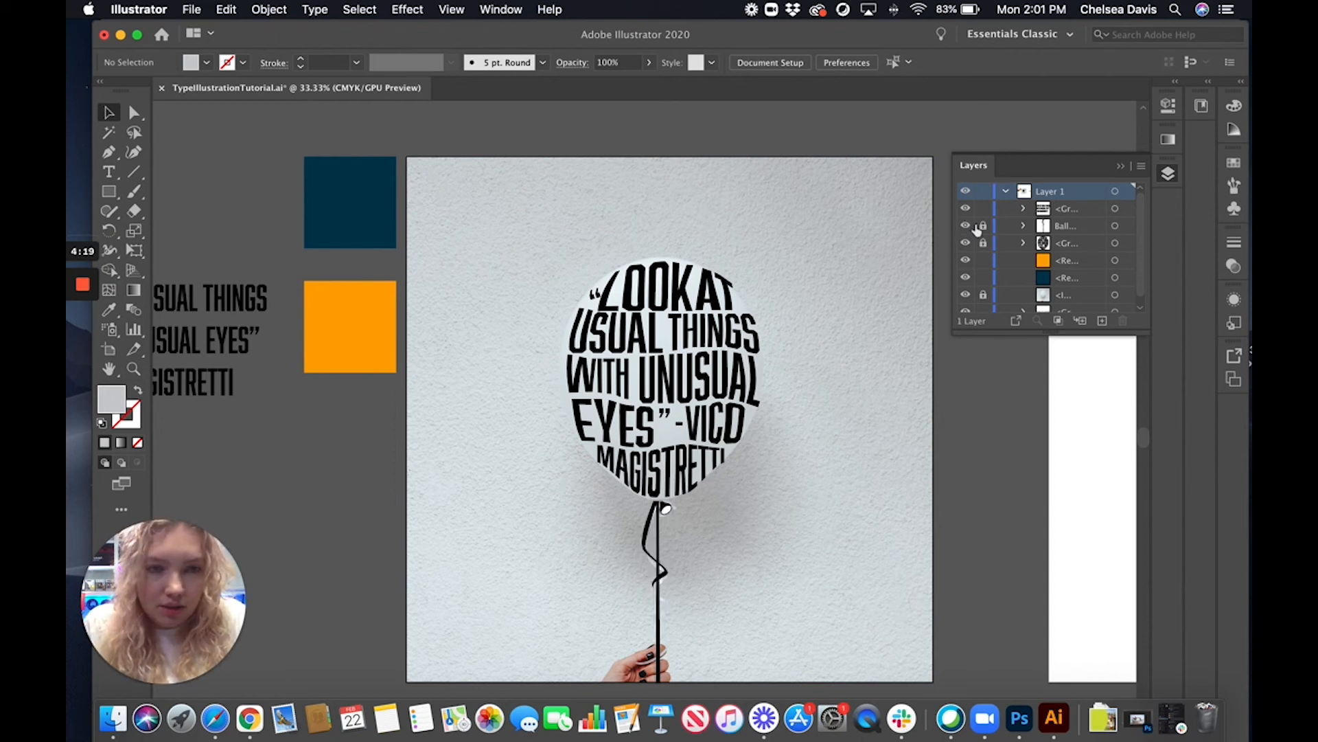
pyautogui.click(983, 244)
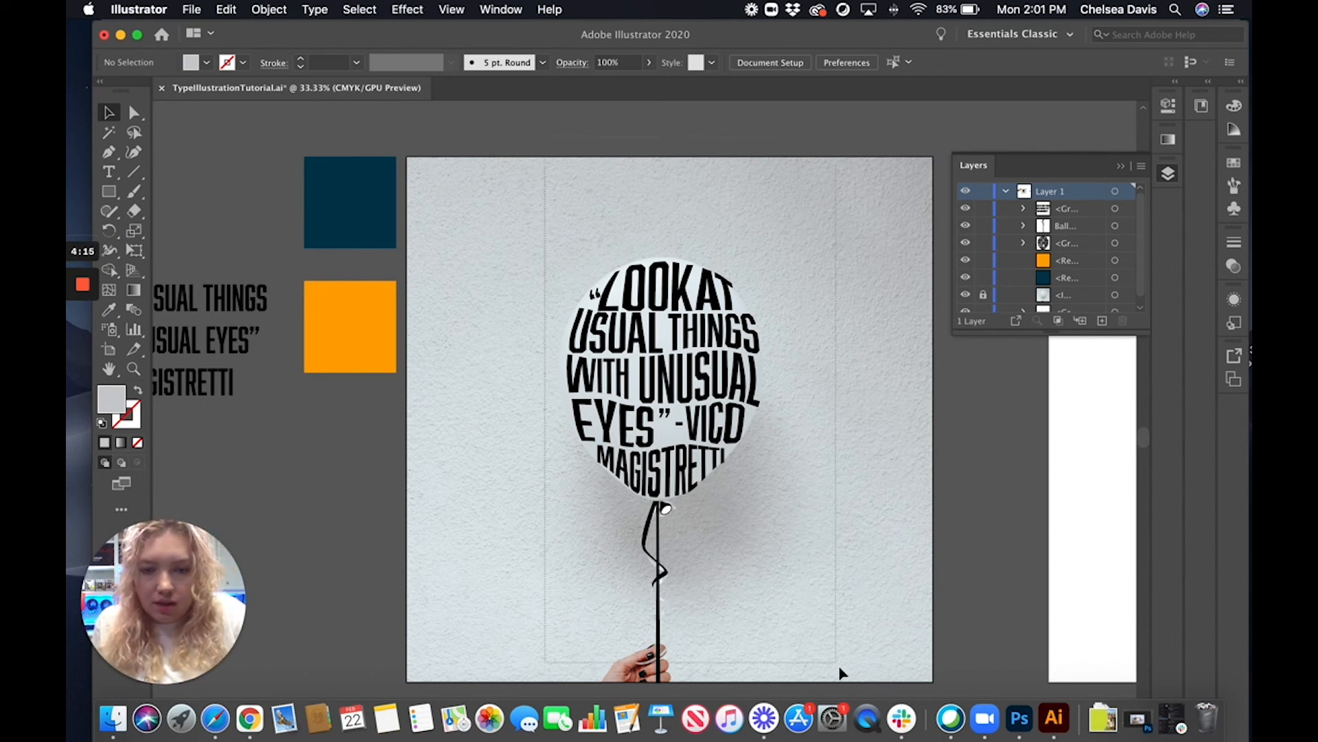
pyautogui.moveTo(837, 664); pyautogui.dragTo(839, 666)
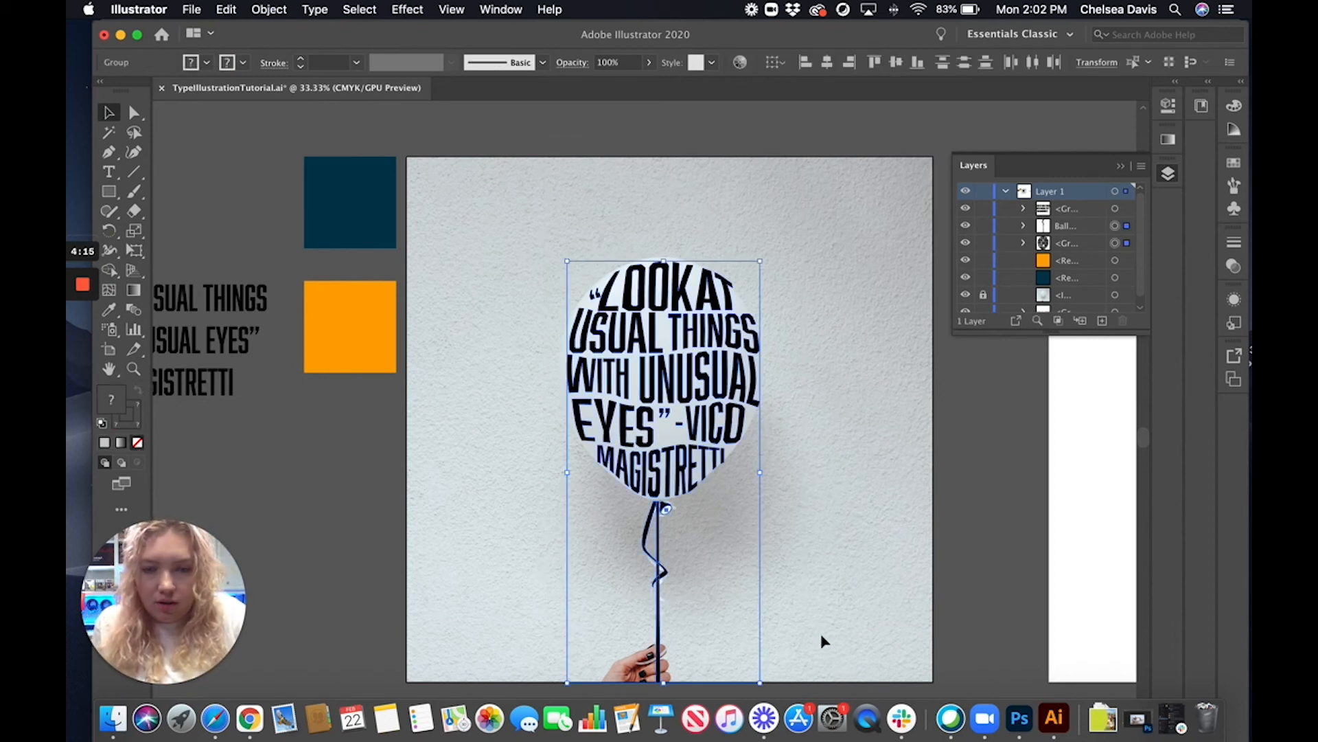
pyautogui.click(108, 313)
pyautogui.click(338, 306)
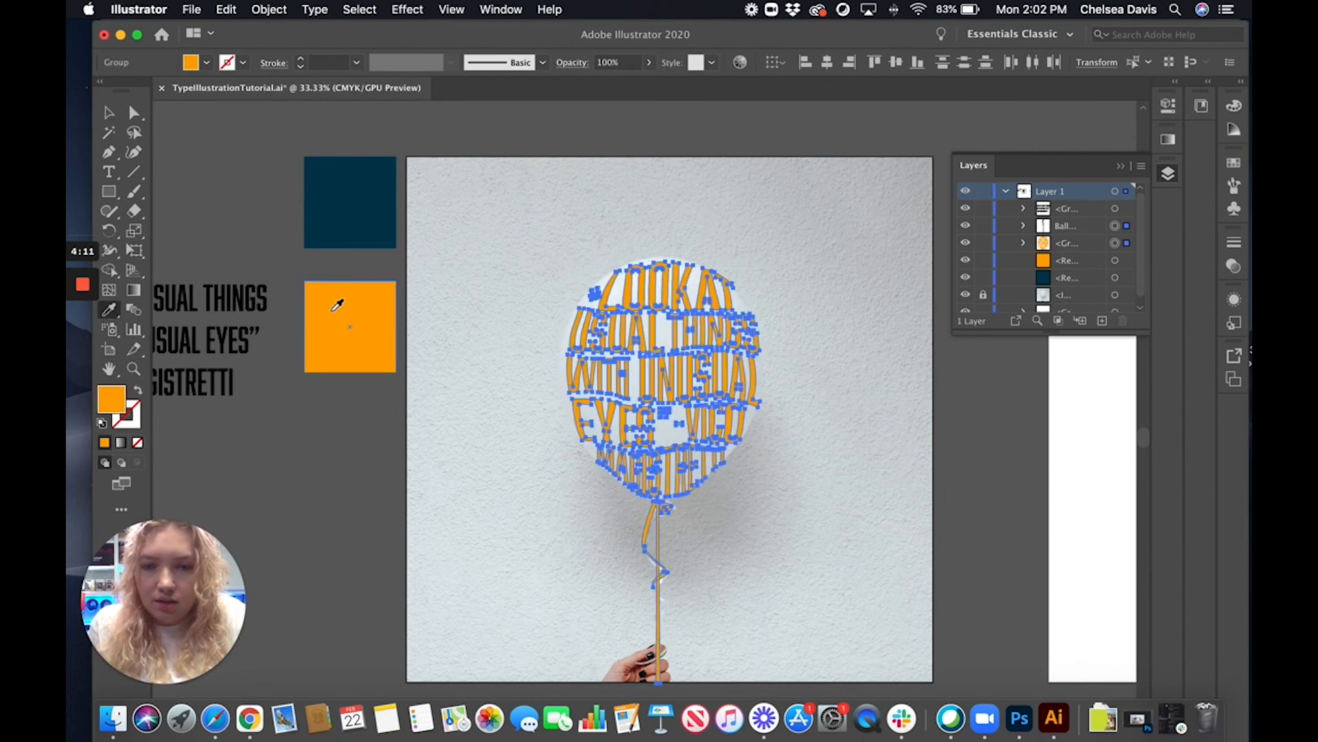
pyautogui.press('v')
pyautogui.click(306, 448)
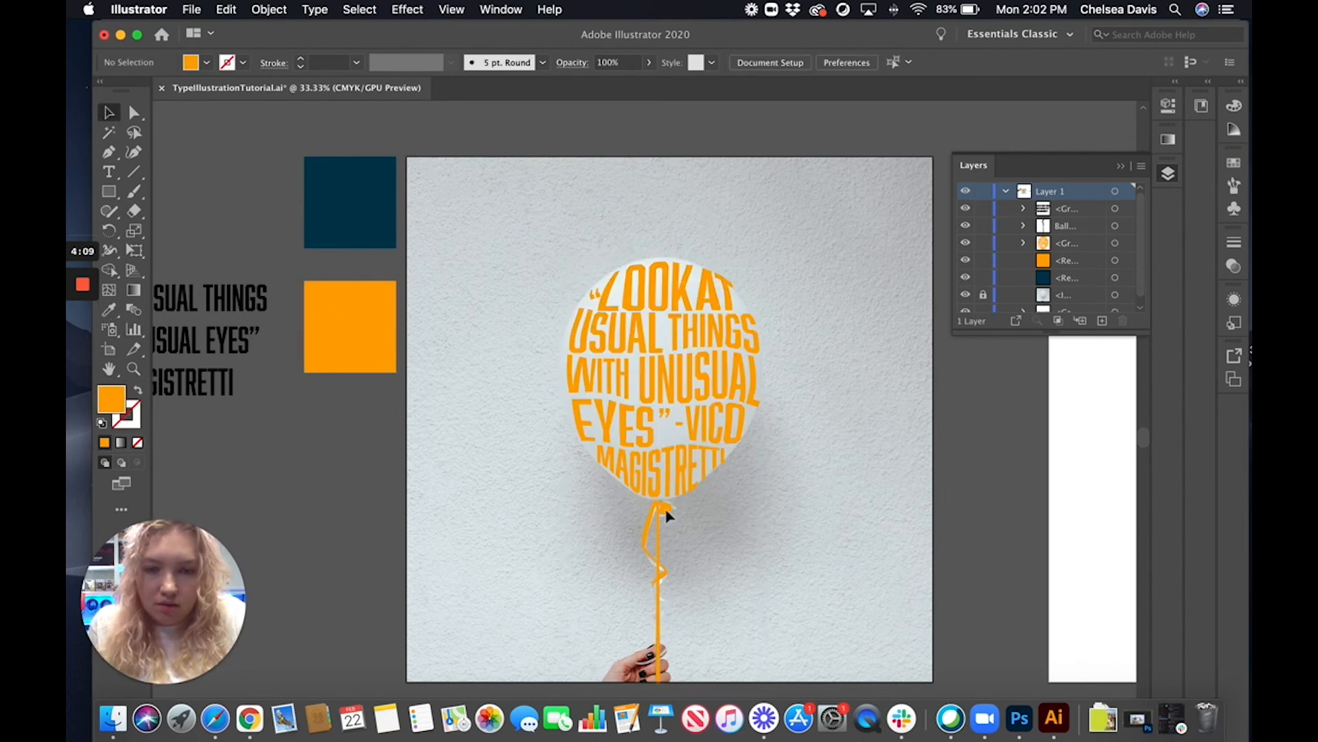
# Isolate the small ellipse in the balloon's knot and fill it with the navy sampled from the swatch square
pyautogui.doubleClick(664, 511)
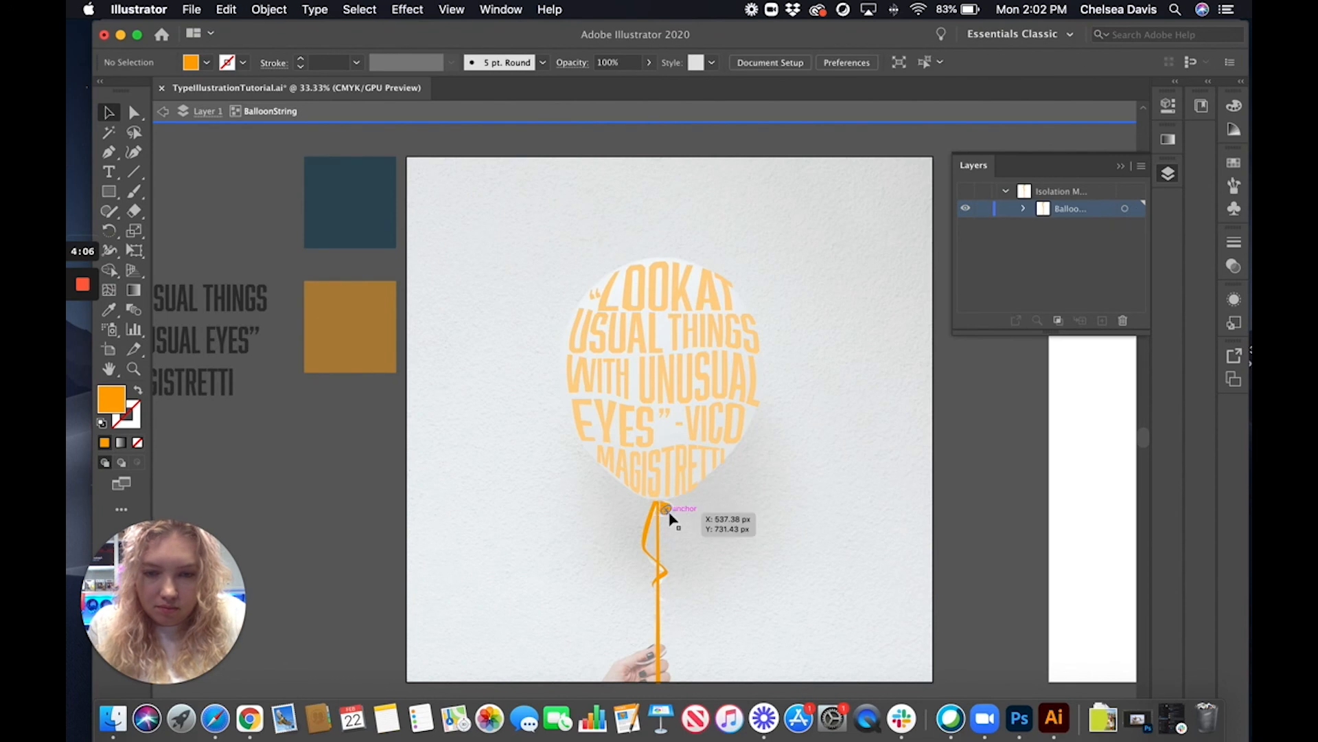
pyautogui.scroll(3, 671, 519)
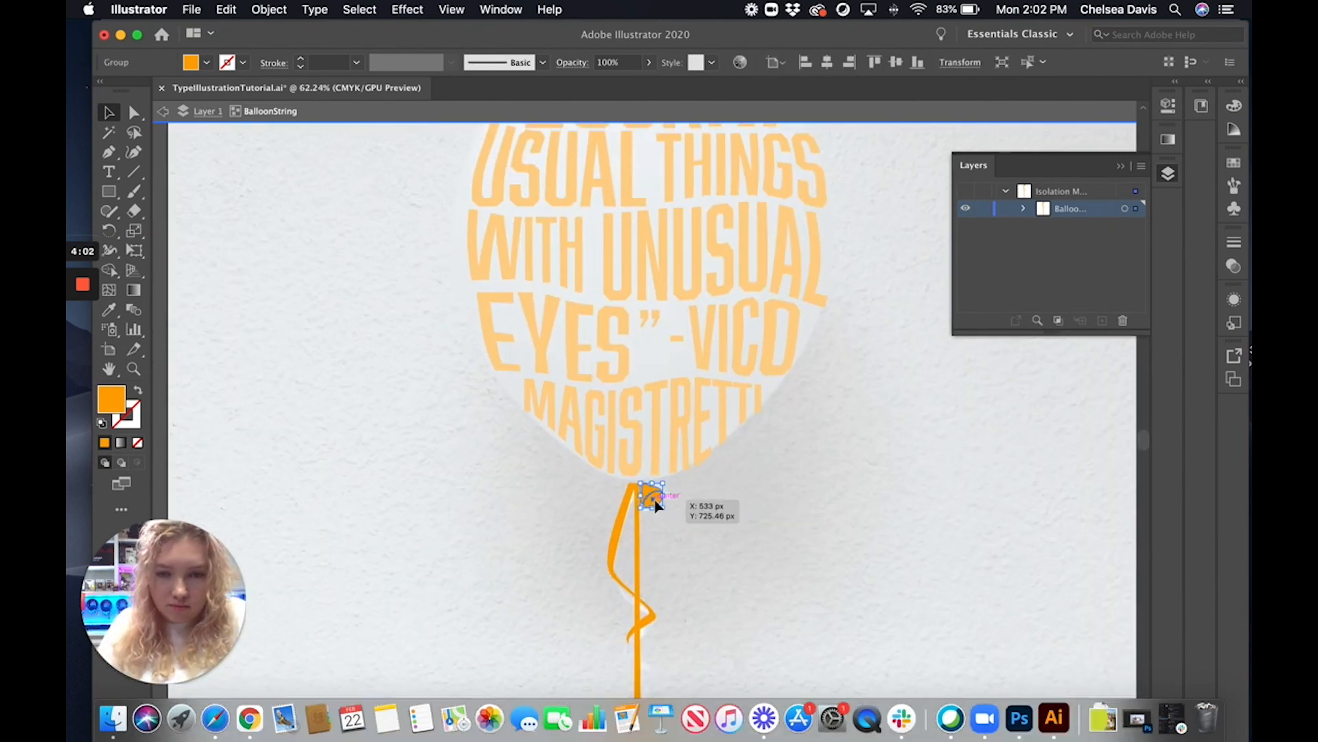
pyautogui.doubleClick(654, 501)
pyautogui.scroll(-3, 656, 504)
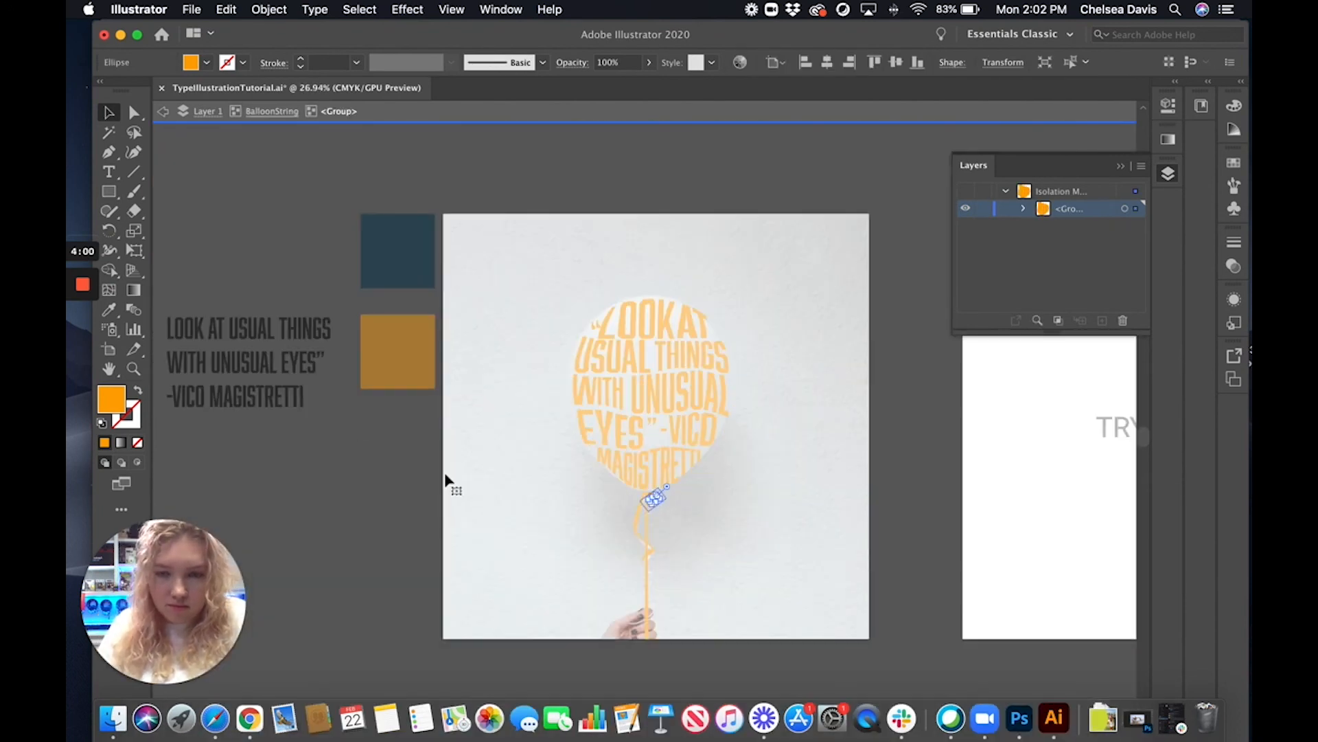
pyautogui.click(108, 309)
pyautogui.click(425, 252)
pyautogui.press('v')
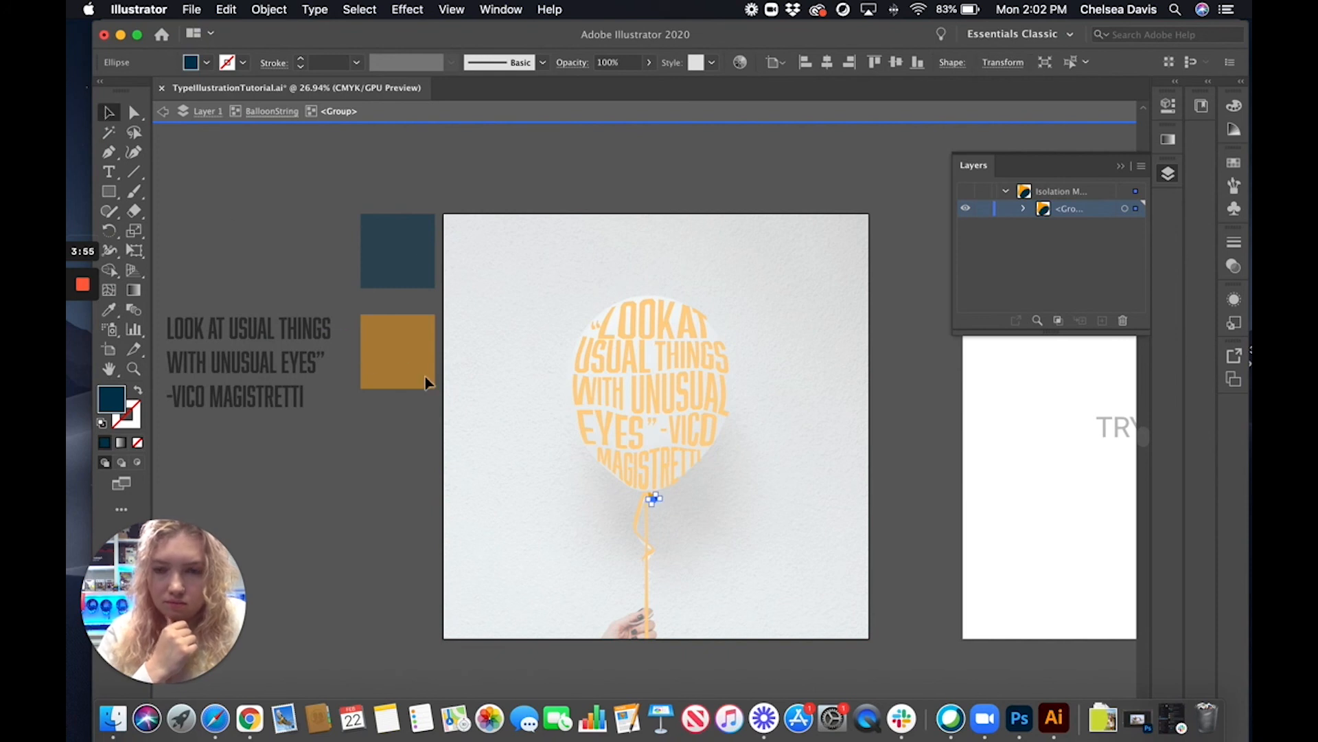
pyautogui.doubleClick(357, 411)
# Draw a navy rectangle covering the whole photo artboard and send it to the back
pyautogui.scroll(-1, 1020, 289)
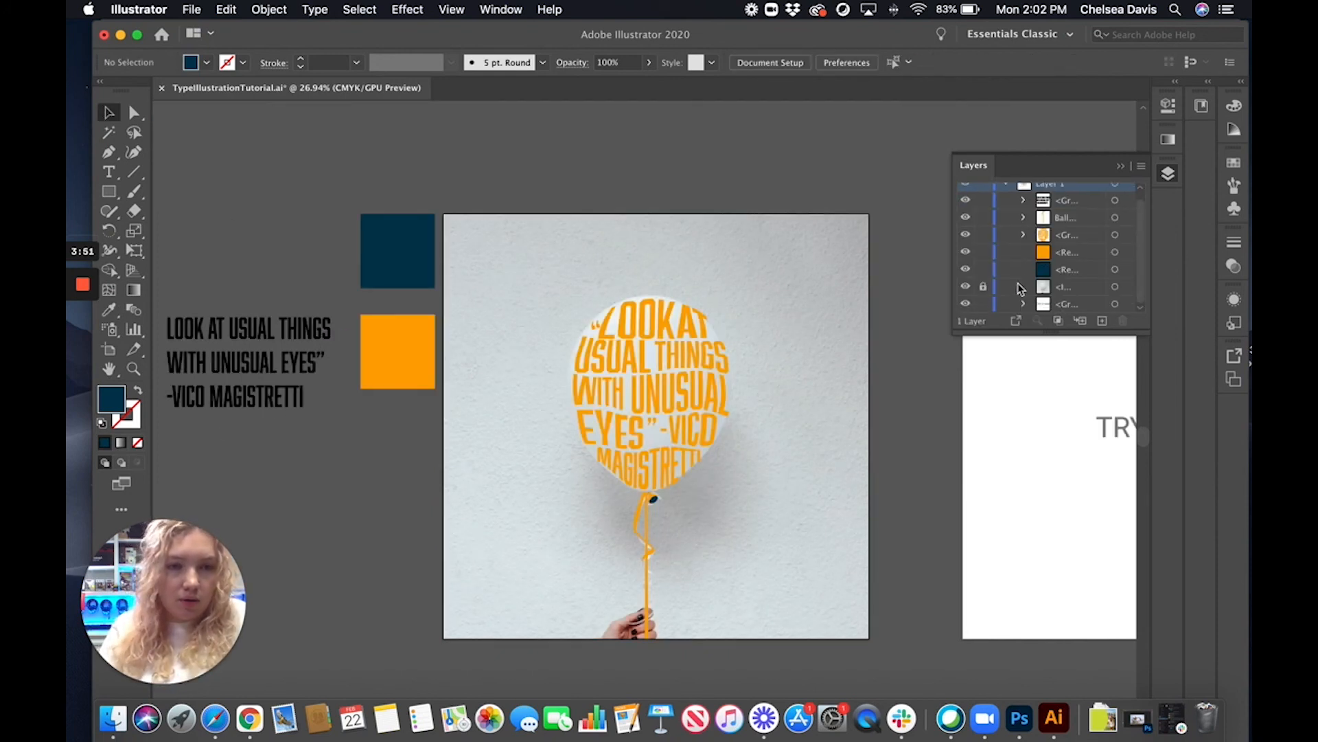
pyautogui.scroll(1, 1027, 275)
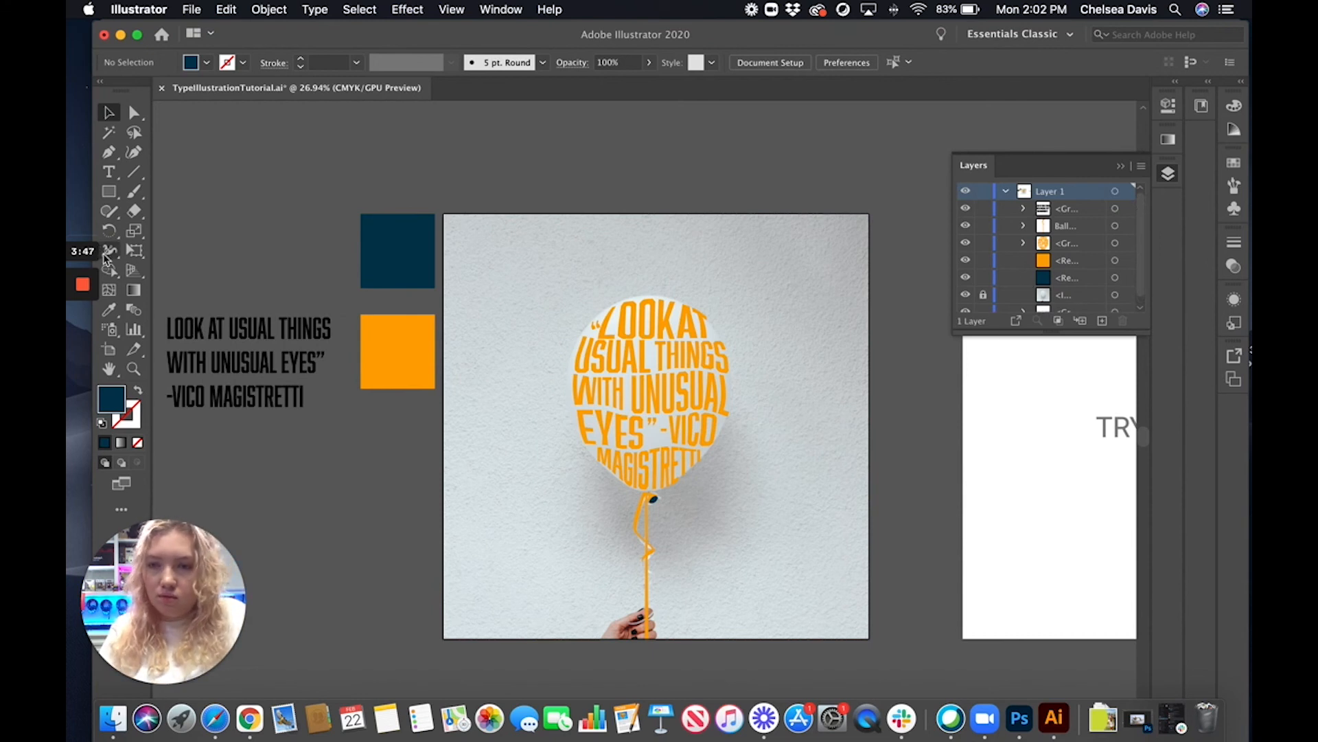
pyautogui.click(110, 193)
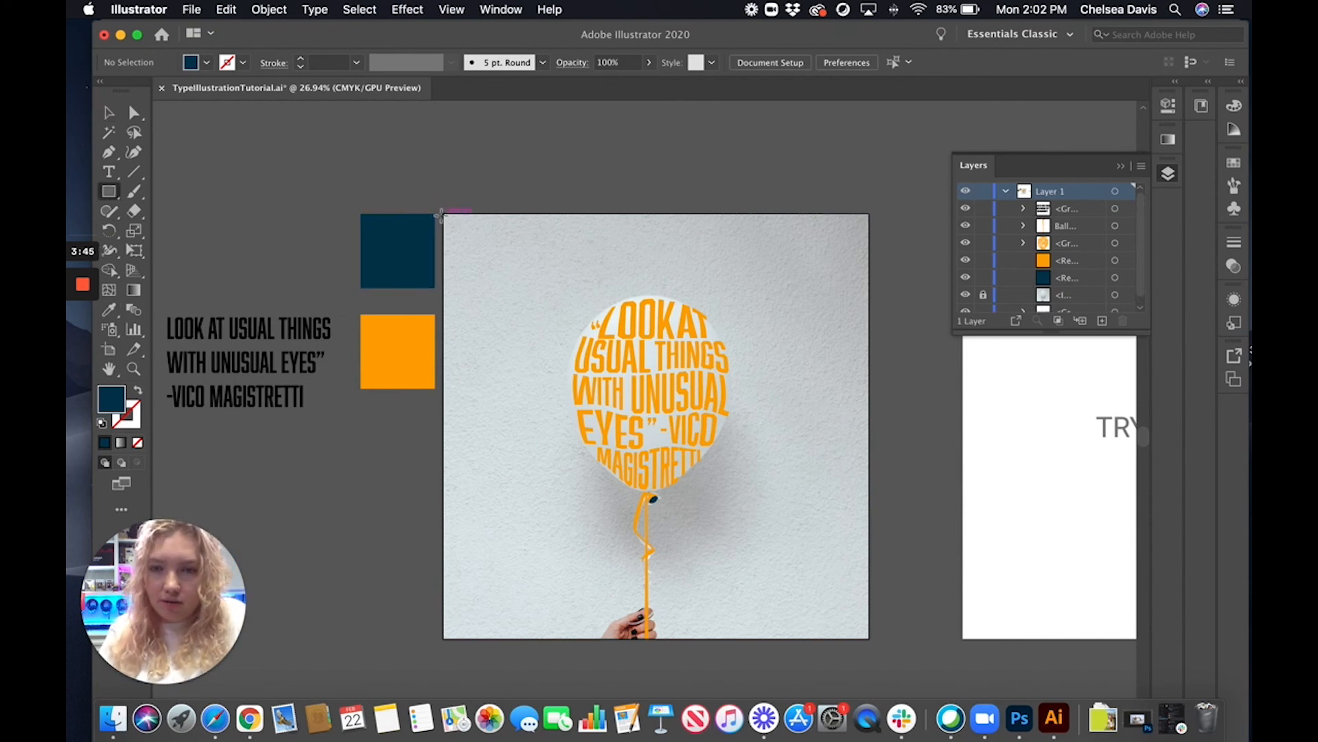
pyautogui.moveTo(444, 215); pyautogui.dragTo(869, 637)
pyautogui.click(268, 9)
pyautogui.moveTo(279, 44)
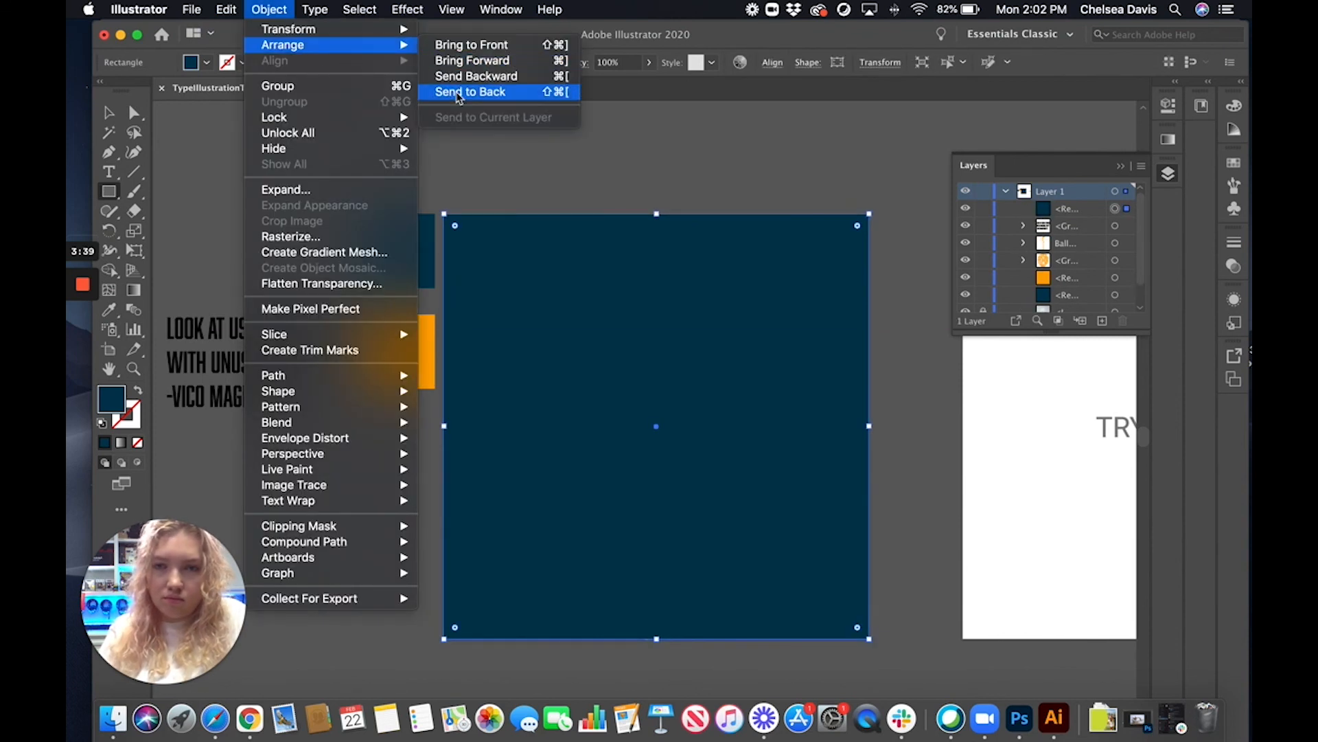
pyautogui.click(471, 92)
# Hide the locked balloon photo to leave the lettering on the navy background, and clear the selection
pyautogui.scroll(-2, 977, 268)
pyautogui.click(966, 269)
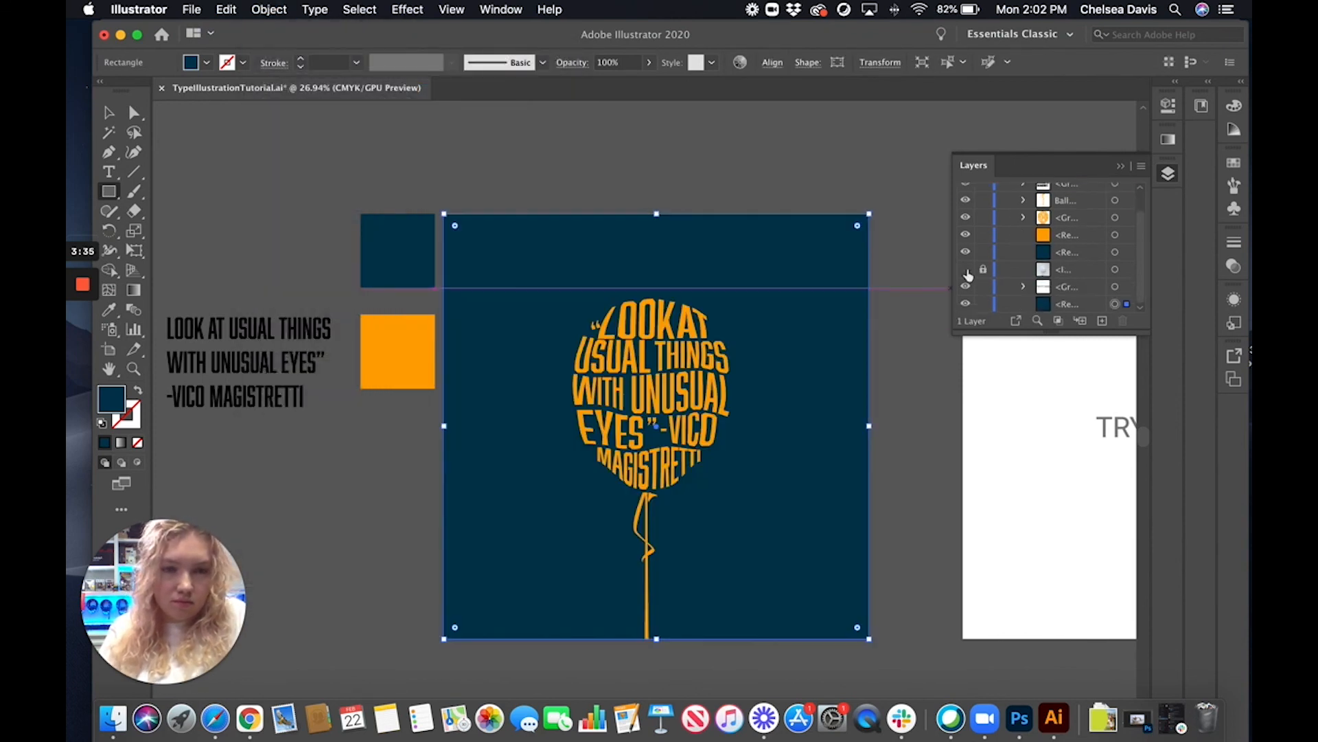
pyautogui.press('v')
pyautogui.click(533, 131)
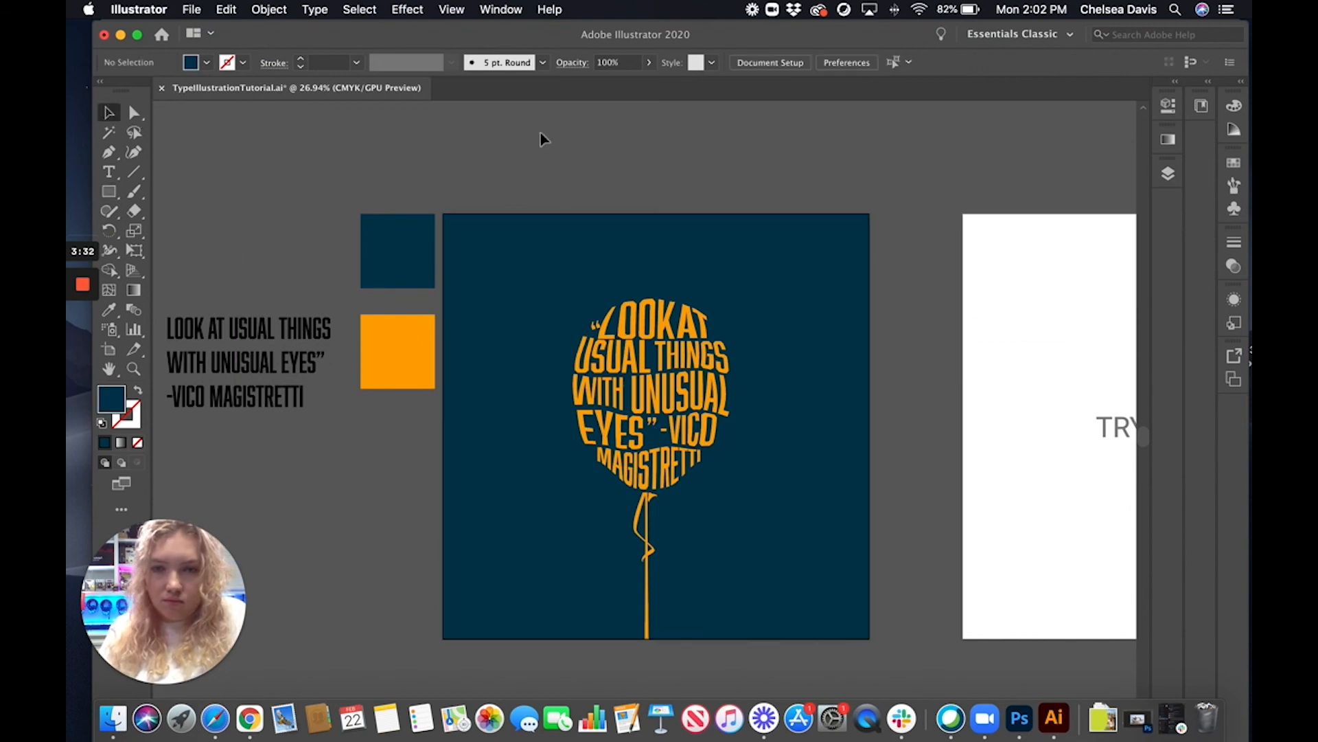
# Review the finished balloon lettering on its navy background and the neighbouring TRY IT HERE artboard
pyautogui.scroll(2, 639, 215)
pyautogui.scroll(-1, 817, 277)
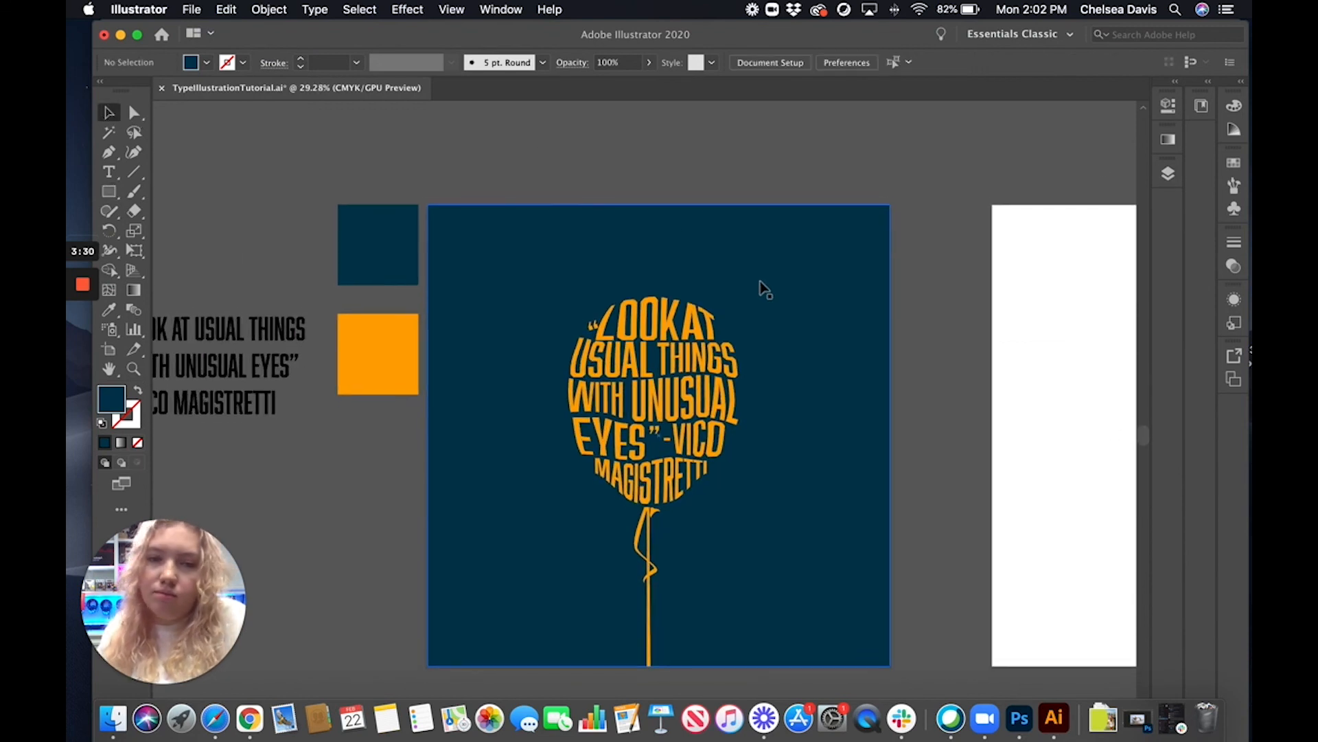
pyautogui.scroll(-2, 763, 289)
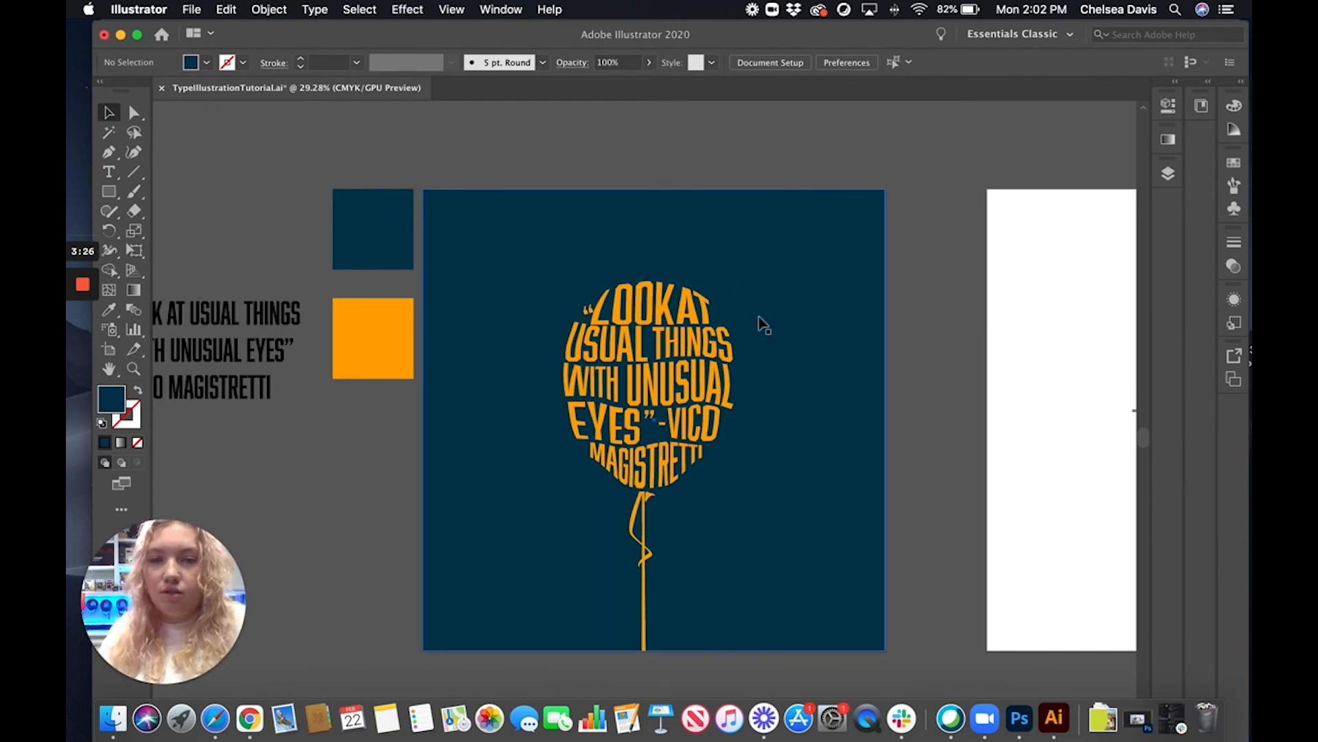
pyautogui.hscroll(10, 760, 323)
pyautogui.hscroll(3, 794, 358)
pyautogui.hscroll(1, 265, 267)
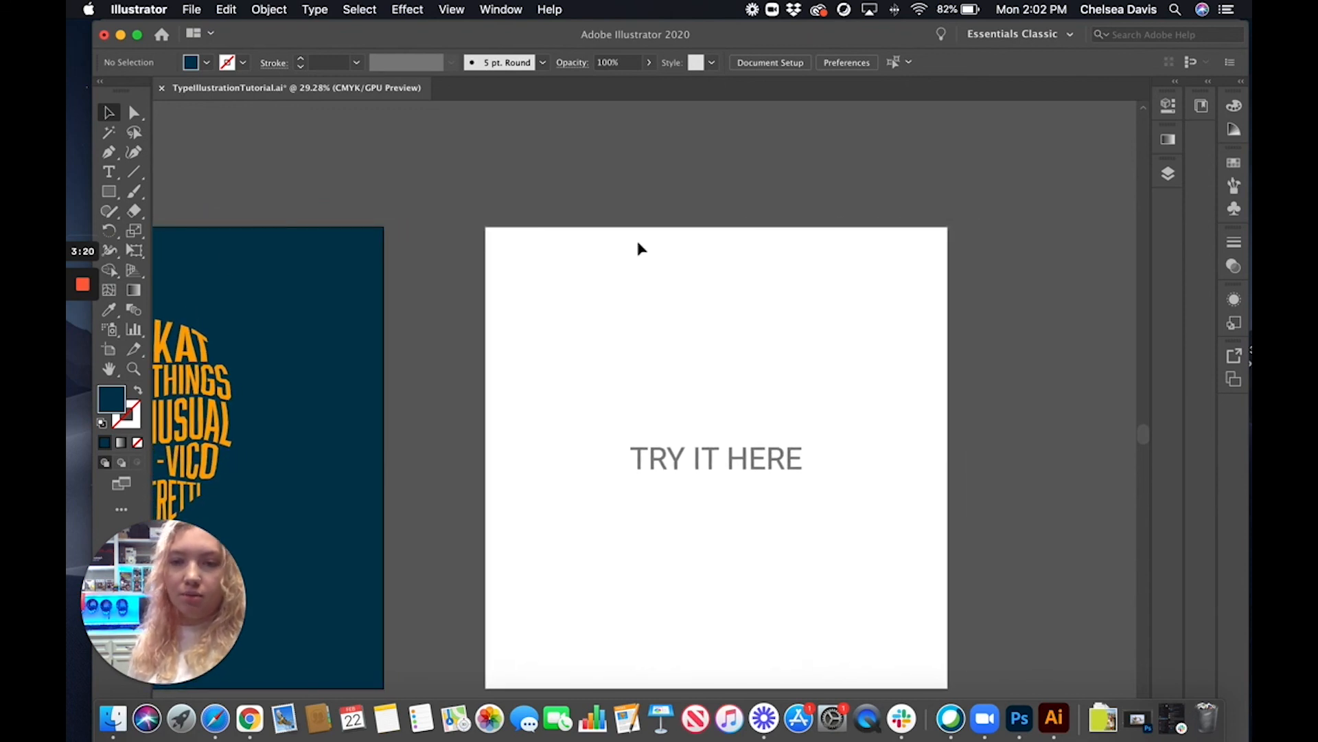